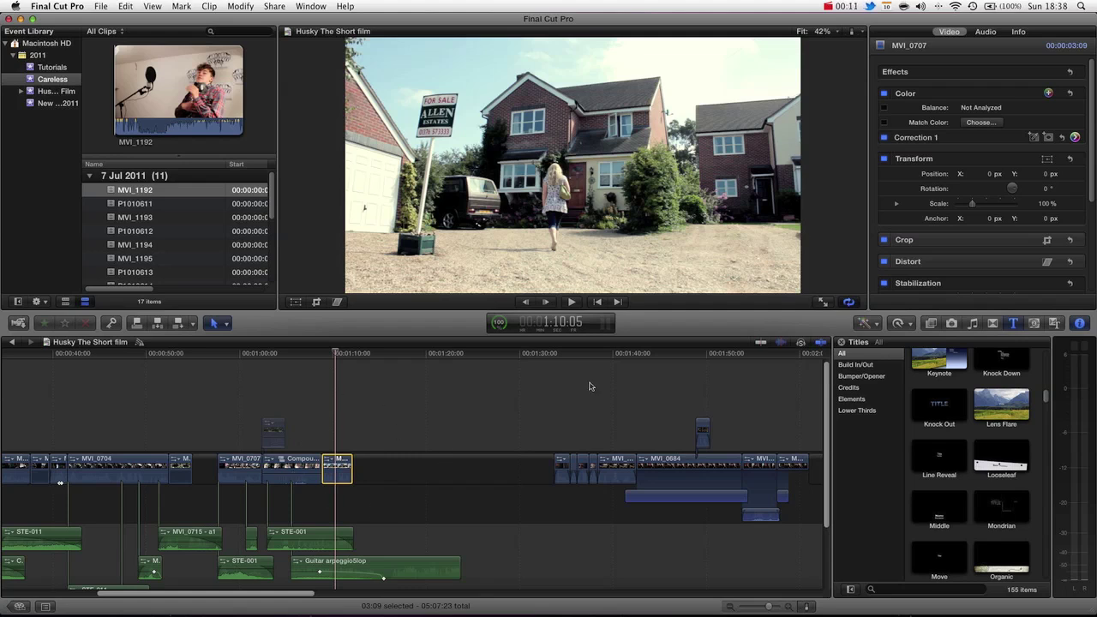
# - Scrub the Husky timeline to the house shot at 01:10:07
pyautogui.moveTo(315, 359)
pyautogui.mouseDown()
pyautogui.moveTo(199, 374)
pyautogui.moveTo(249, 374)
pyautogui.moveTo(296, 351)
pyautogui.moveTo(336, 358)
pyautogui.mouseUp()
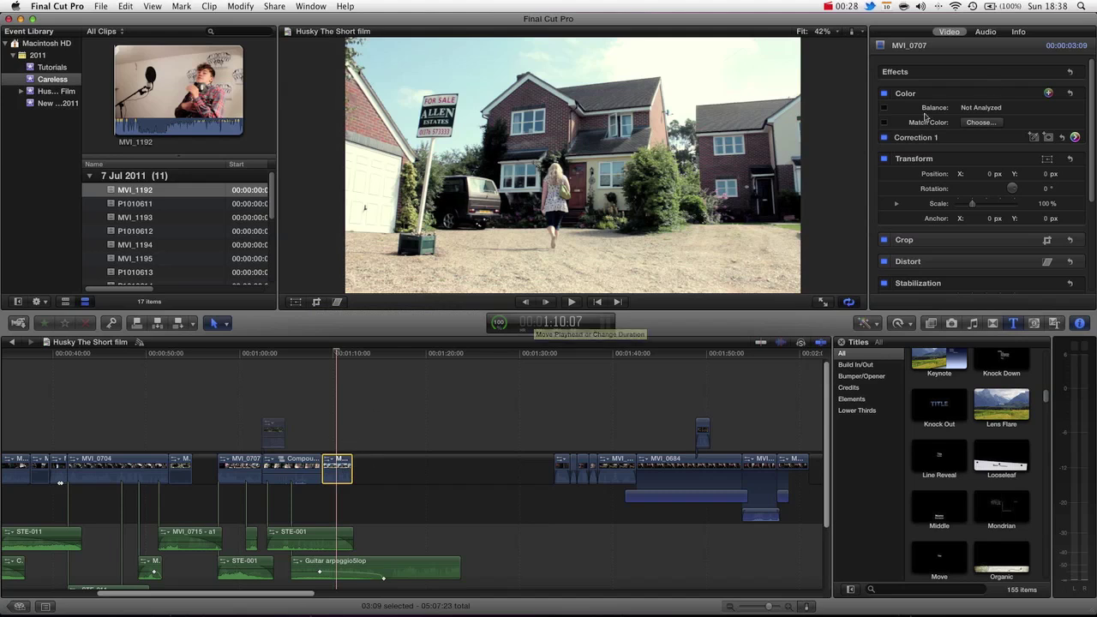
# - Warm Correction 1's Highlights on the Color board, settling at 33° and +56%
pyautogui.click(1075, 137)
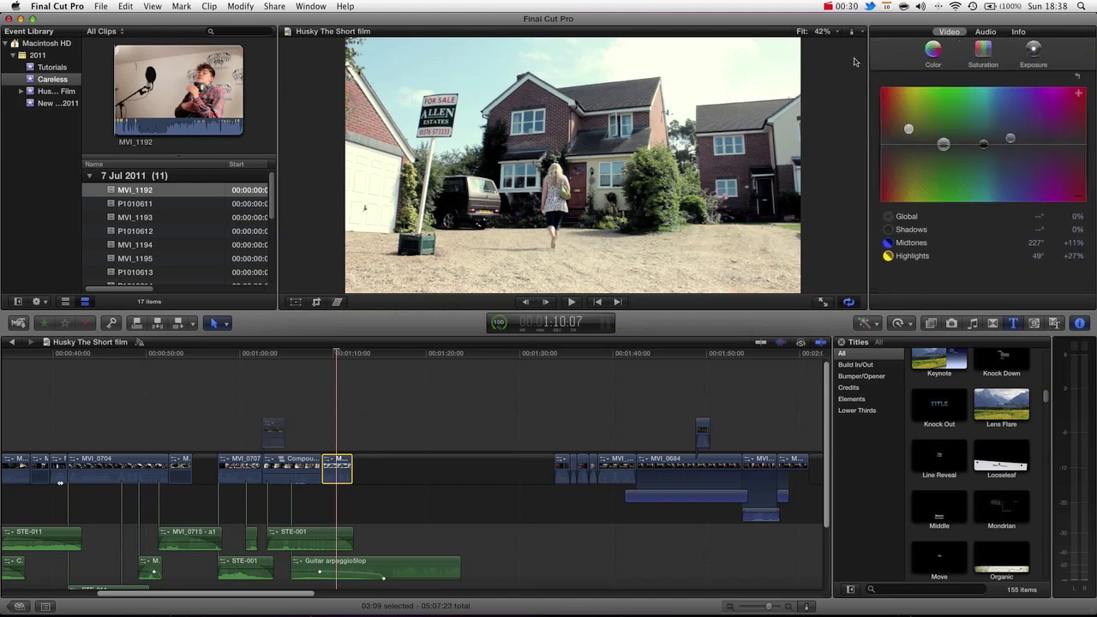
pyautogui.moveTo(909, 131); pyautogui.dragTo(902, 99)
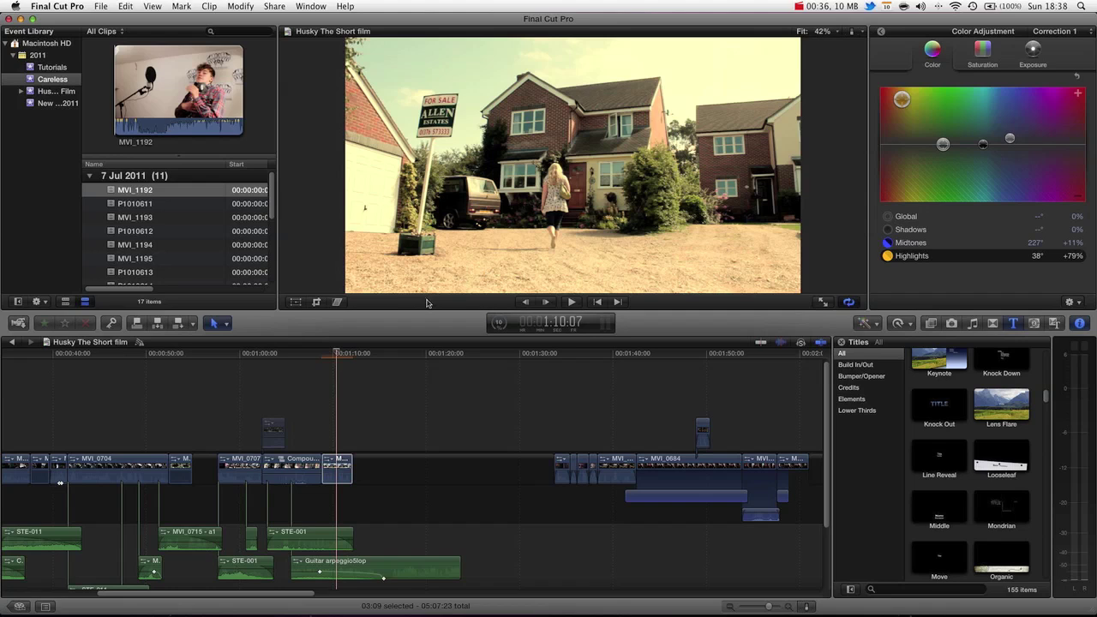
pyautogui.click(323, 355)
pyautogui.moveTo(323, 355); pyautogui.dragTo(330, 355)
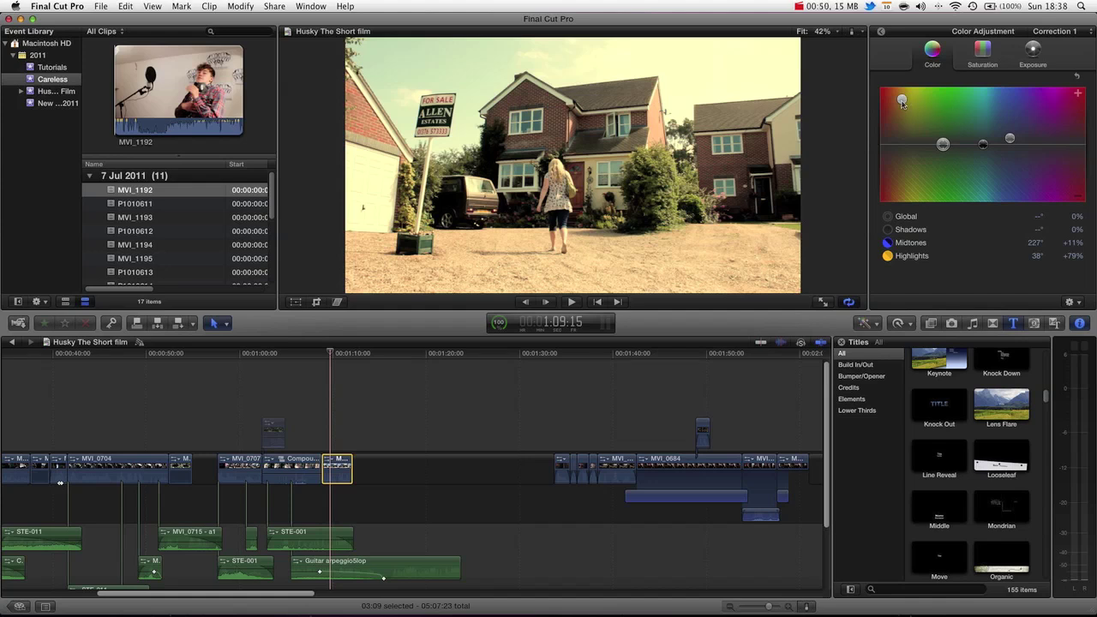
pyautogui.moveTo(902, 100); pyautogui.dragTo(899, 112)
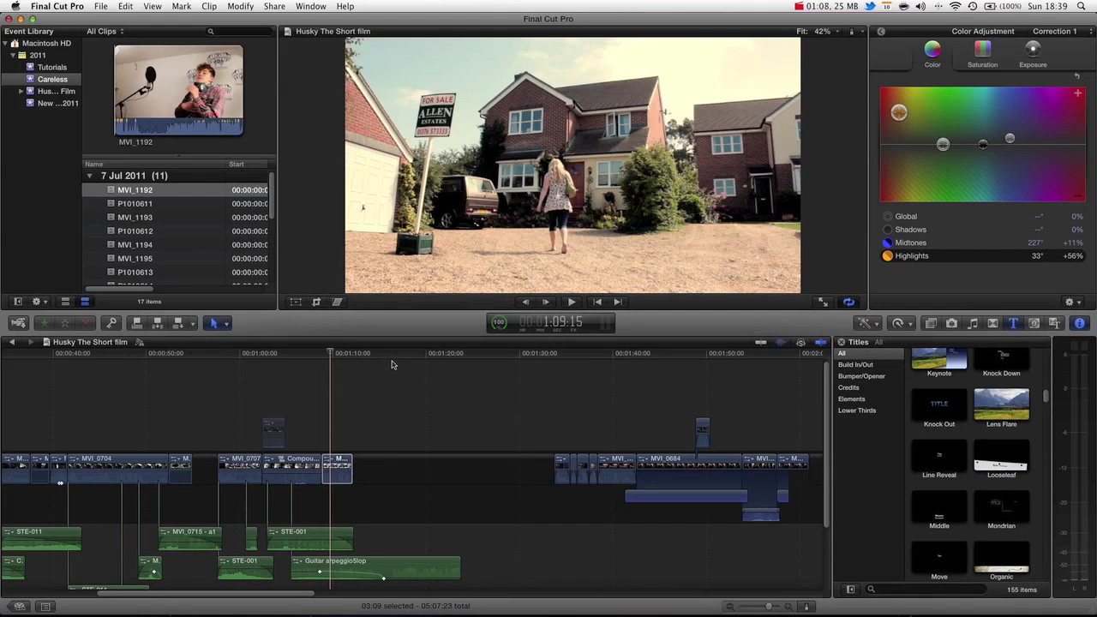
pyautogui.click(319, 351)
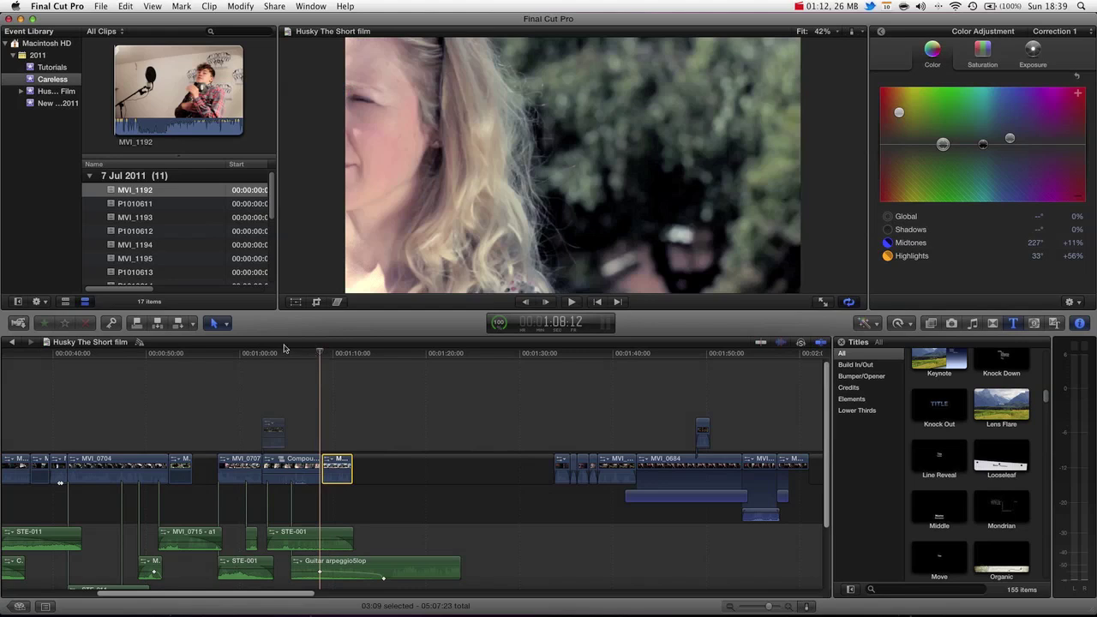
pyautogui.press('space')
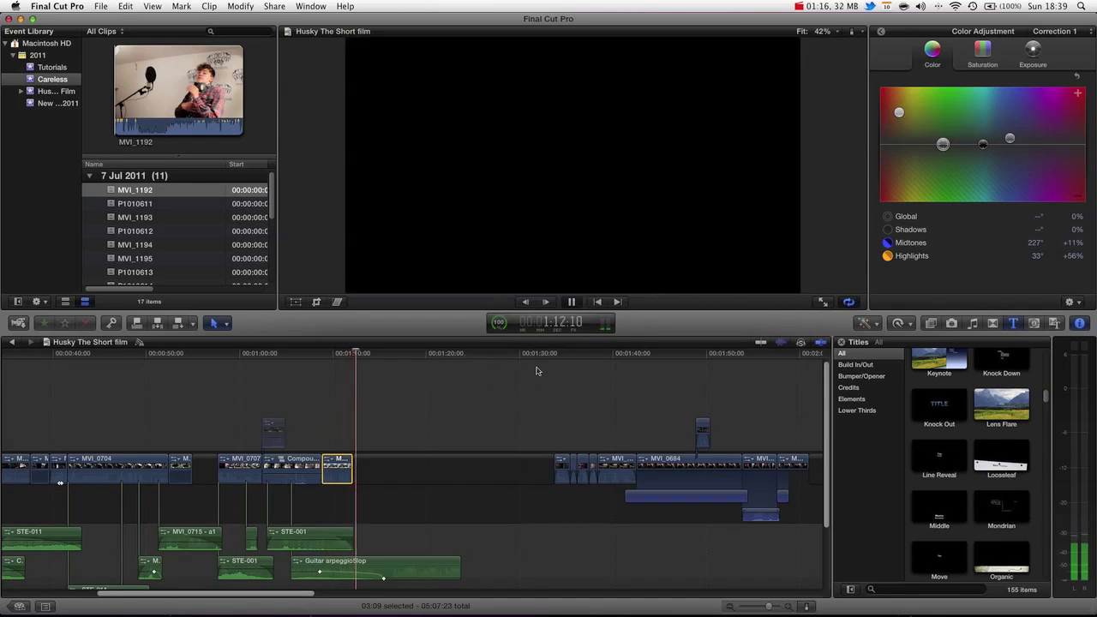
pyautogui.click(331, 352)
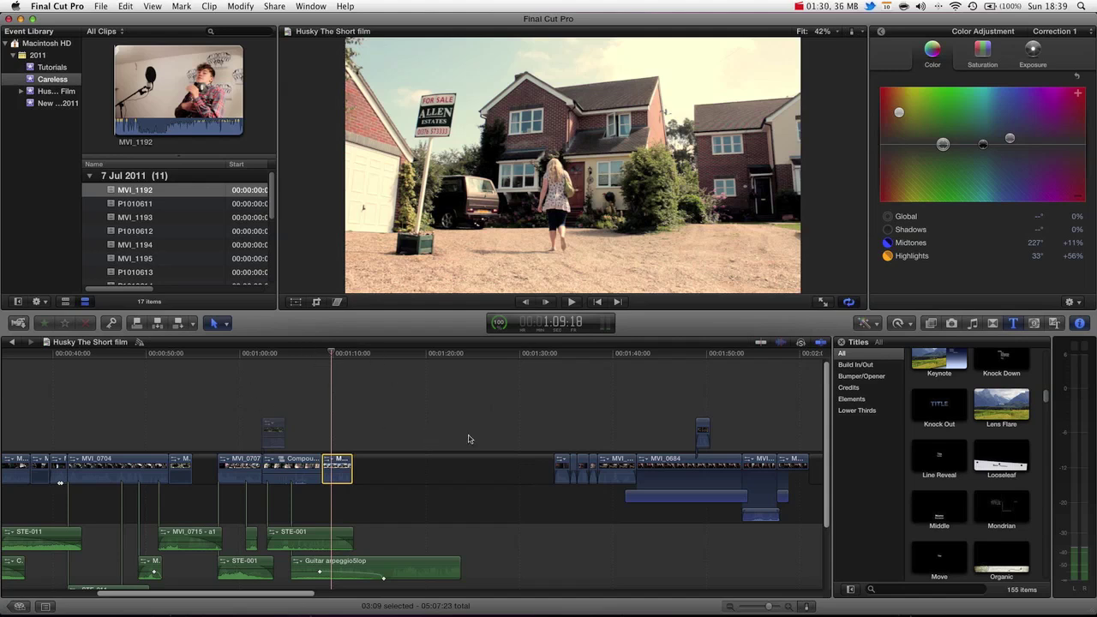
# - Zoom the timeline out to show the whole project and browse the Share options
pyautogui.press('super+minus')
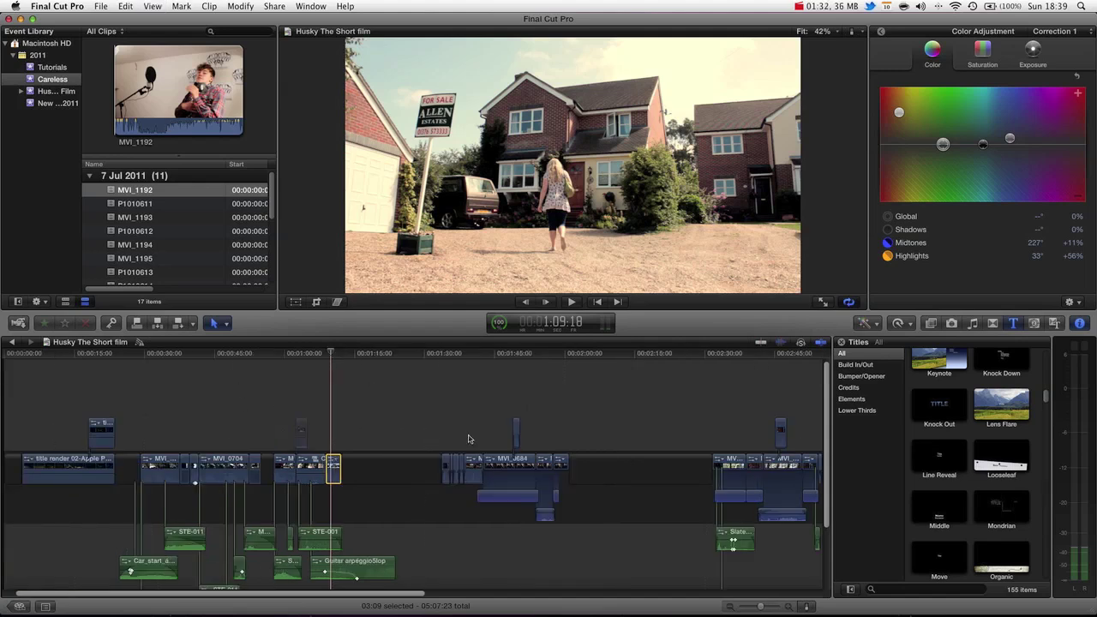
pyautogui.press('super+minus')
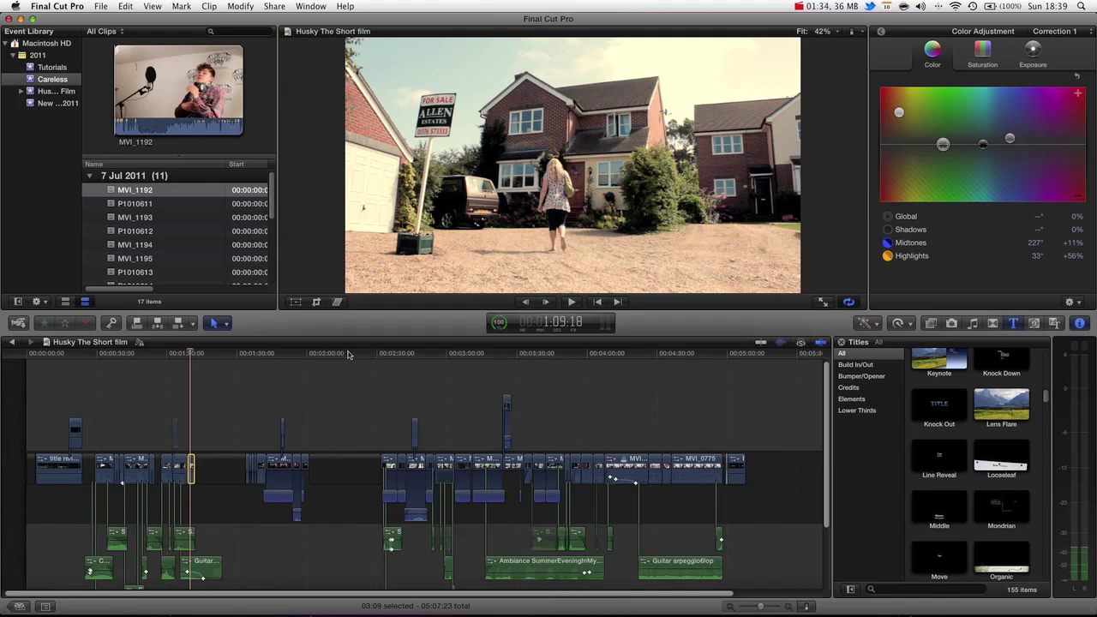
pyautogui.click(273, 6)
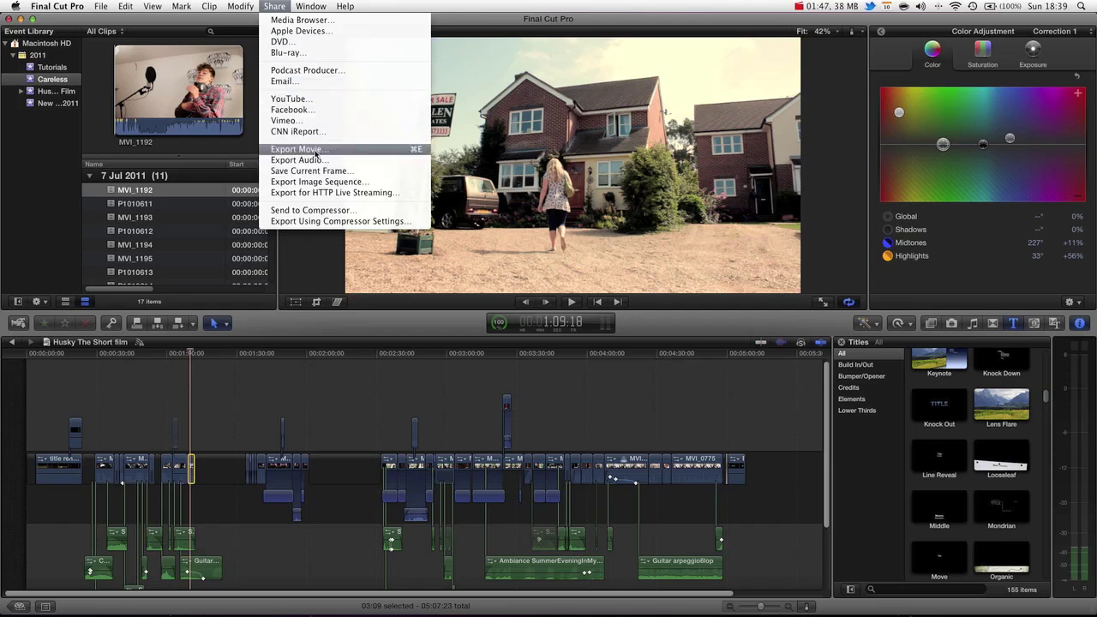
pyautogui.click(332, 210)
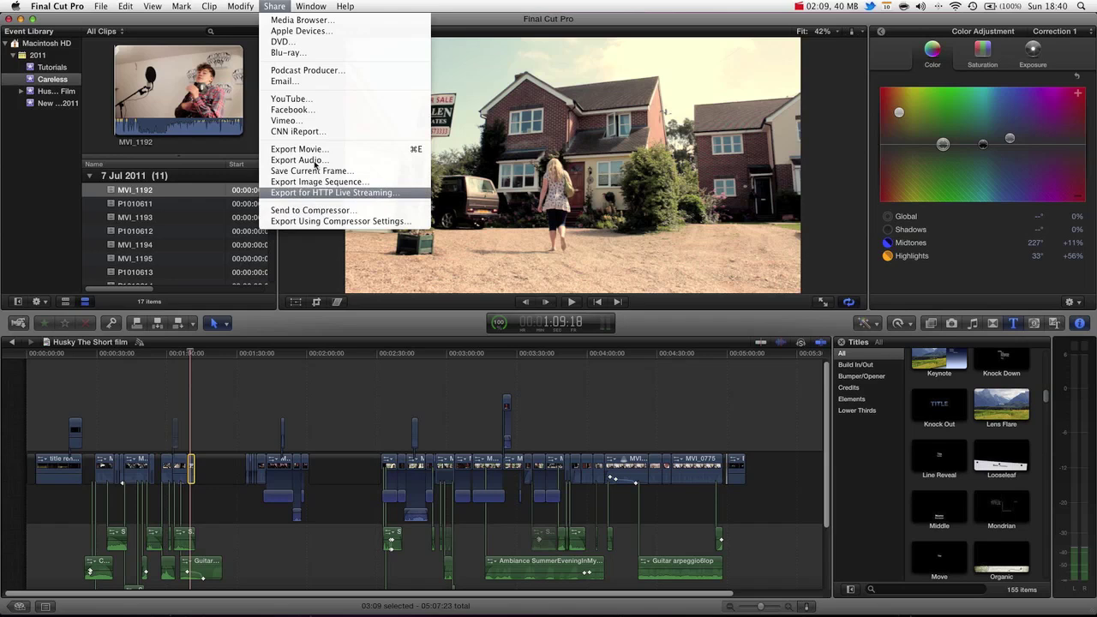
pyautogui.press('Escape')
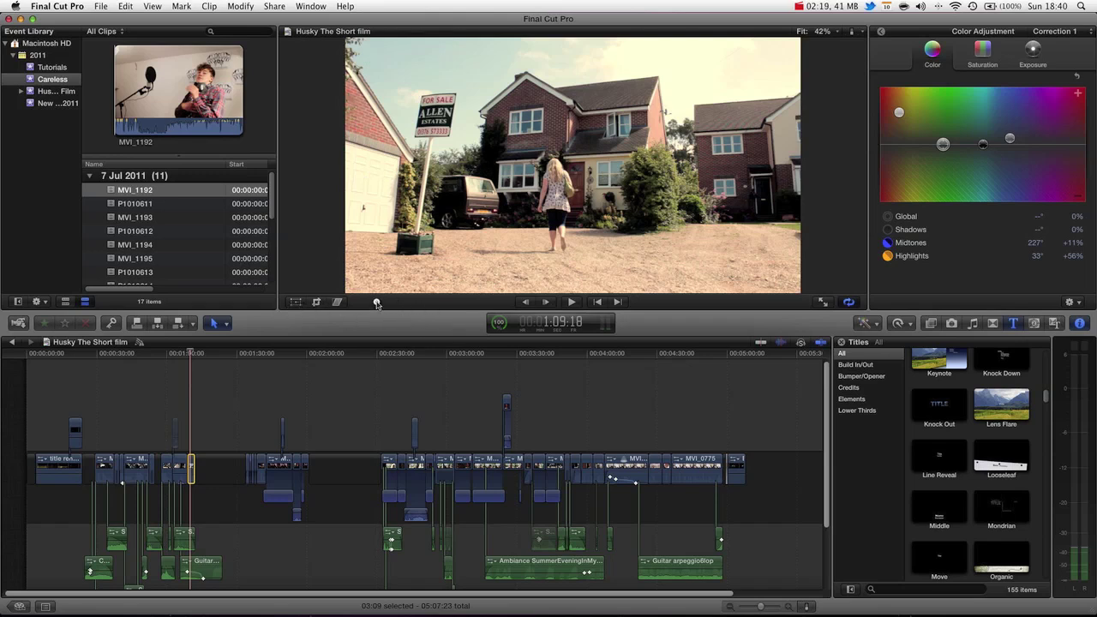
# - Reselect the graded clip in the Husky timeline and bring up the Share menu
pyautogui.click(277, 276)
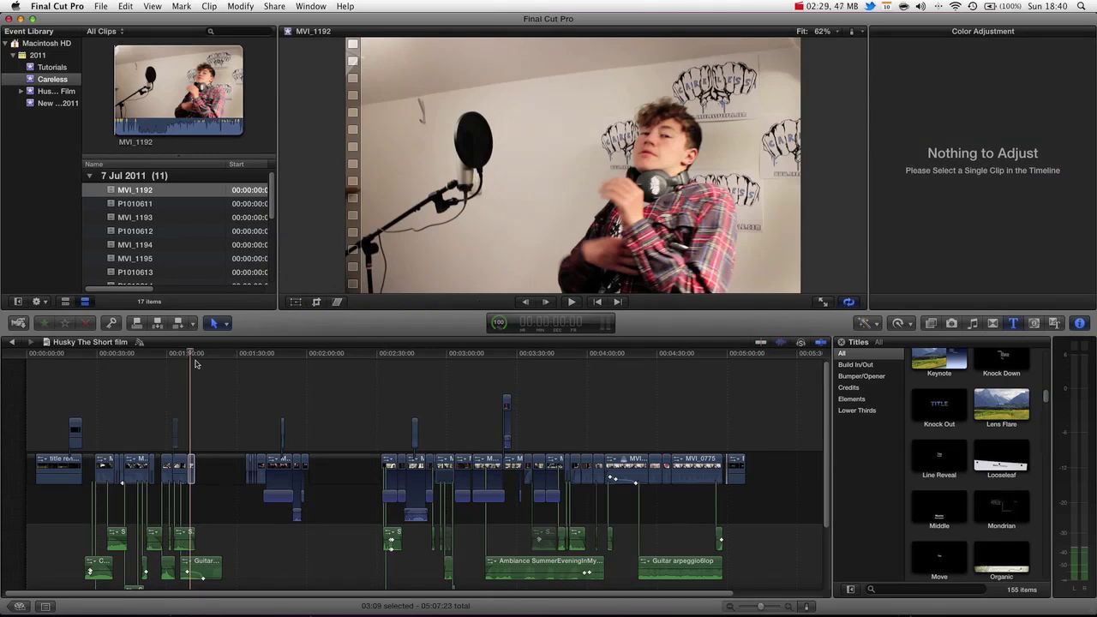
pyautogui.moveTo(192, 356); pyautogui.dragTo(189, 353)
pyautogui.click(275, 6)
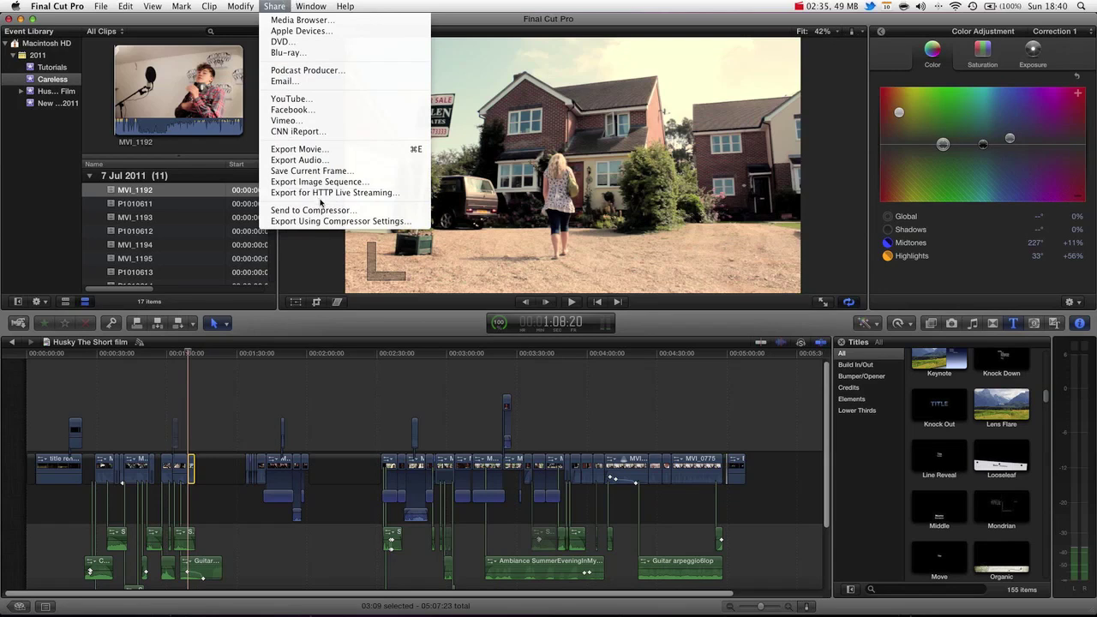
pyautogui.click(305, 151)
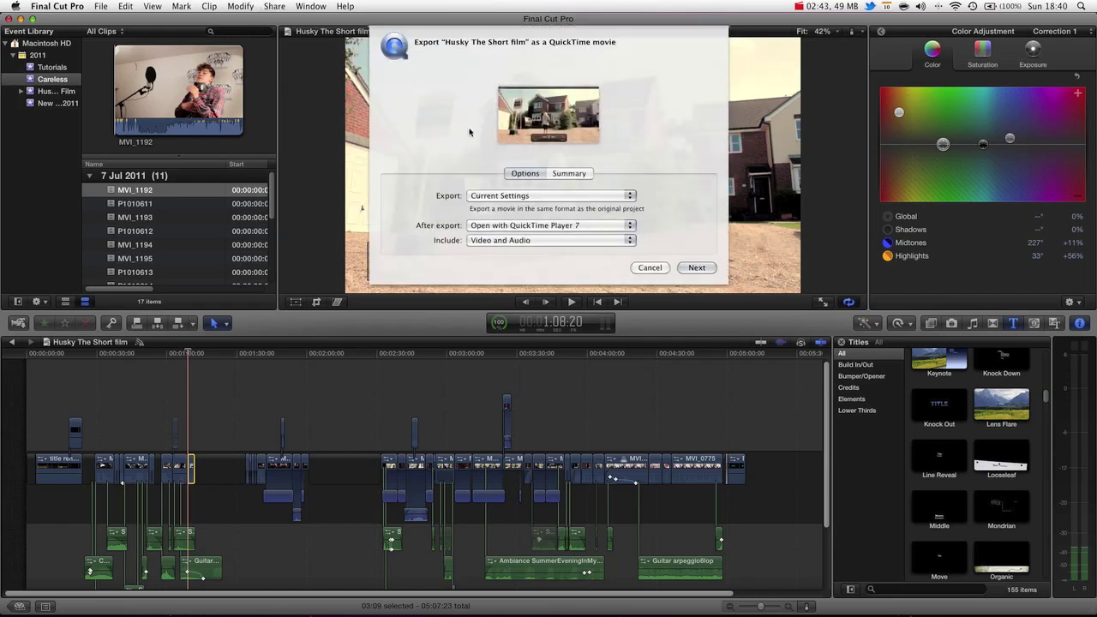
pyautogui.click(537, 197)
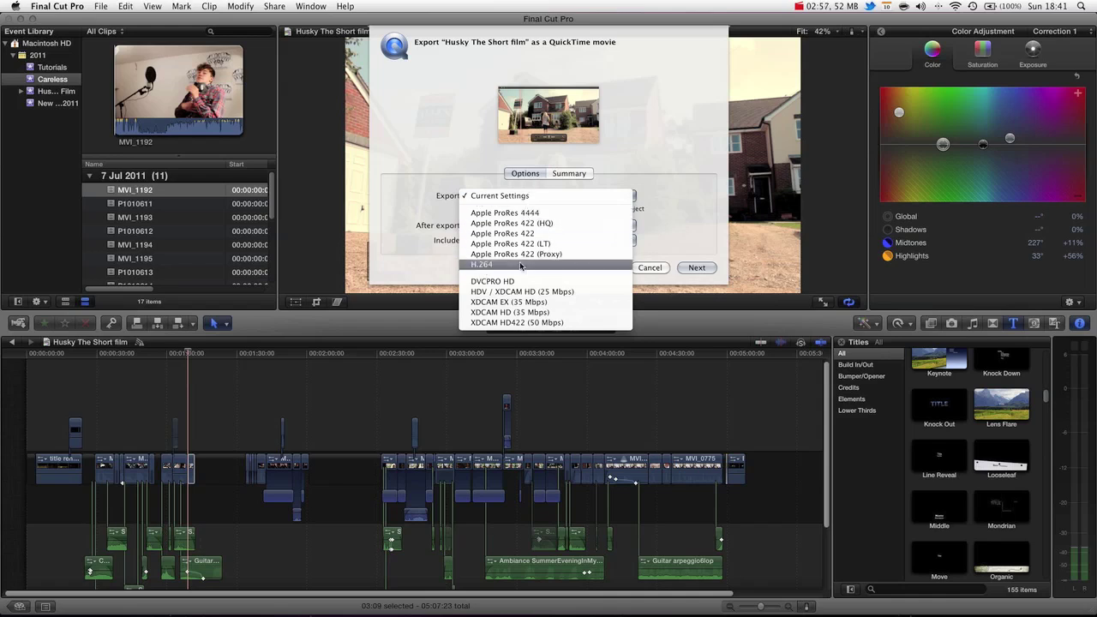
pyautogui.click(439, 240)
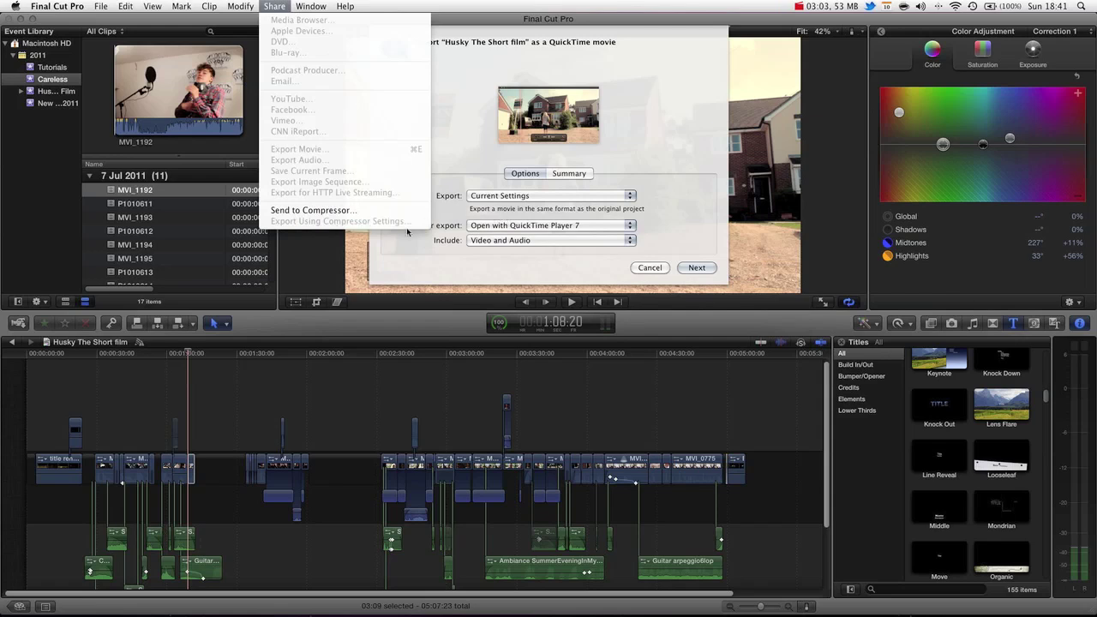
pyautogui.click(444, 232)
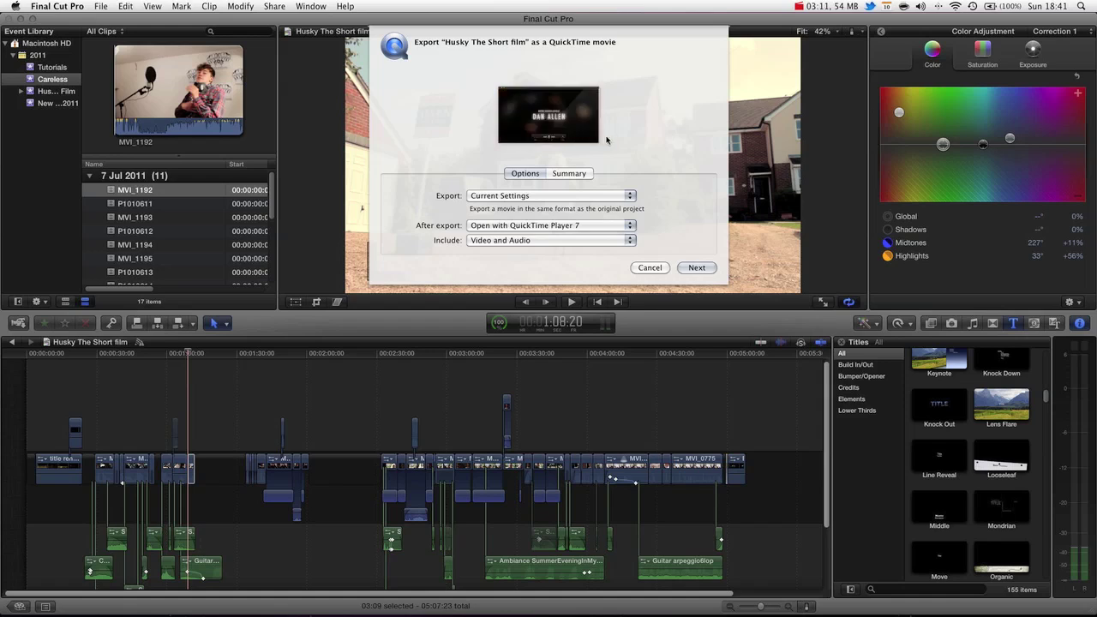
pyautogui.click(543, 231)
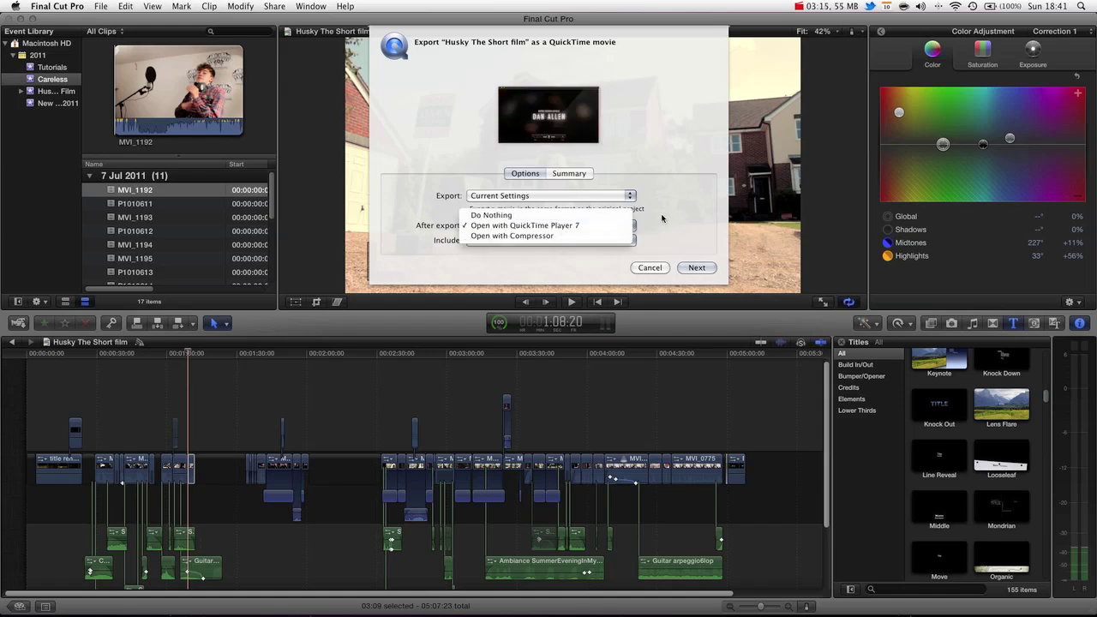
pyautogui.click(570, 227)
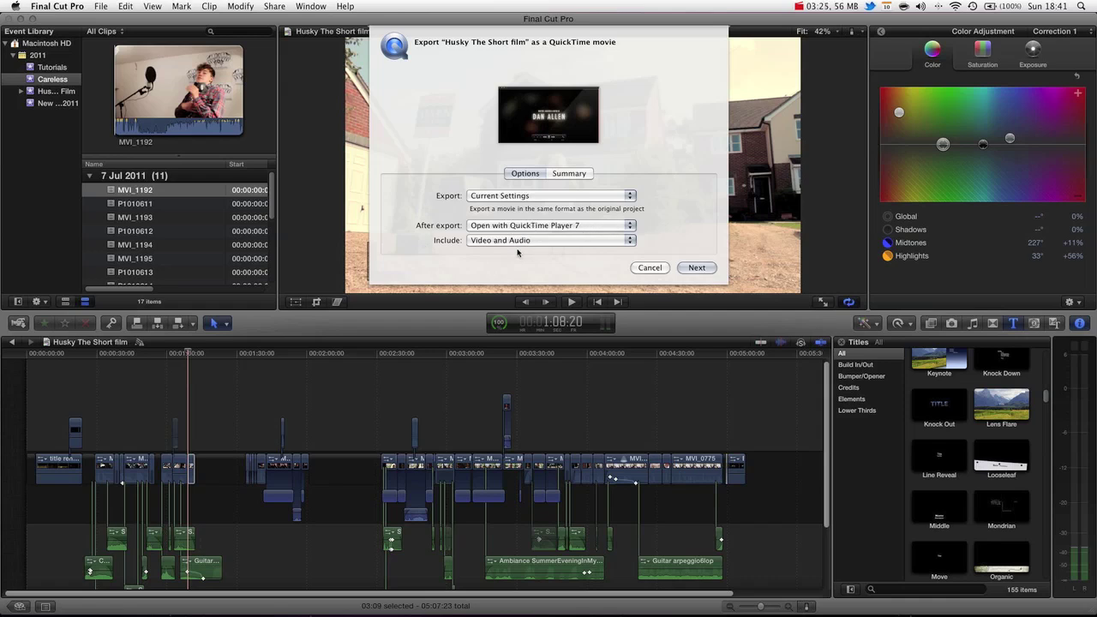
pyautogui.click(566, 174)
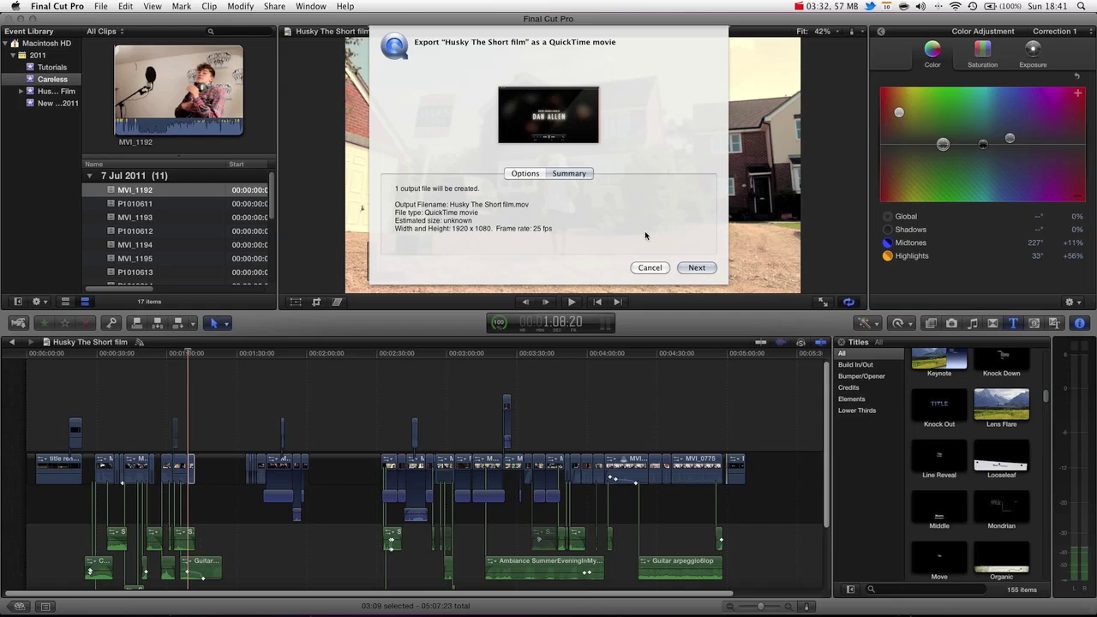
pyautogui.click(697, 267)
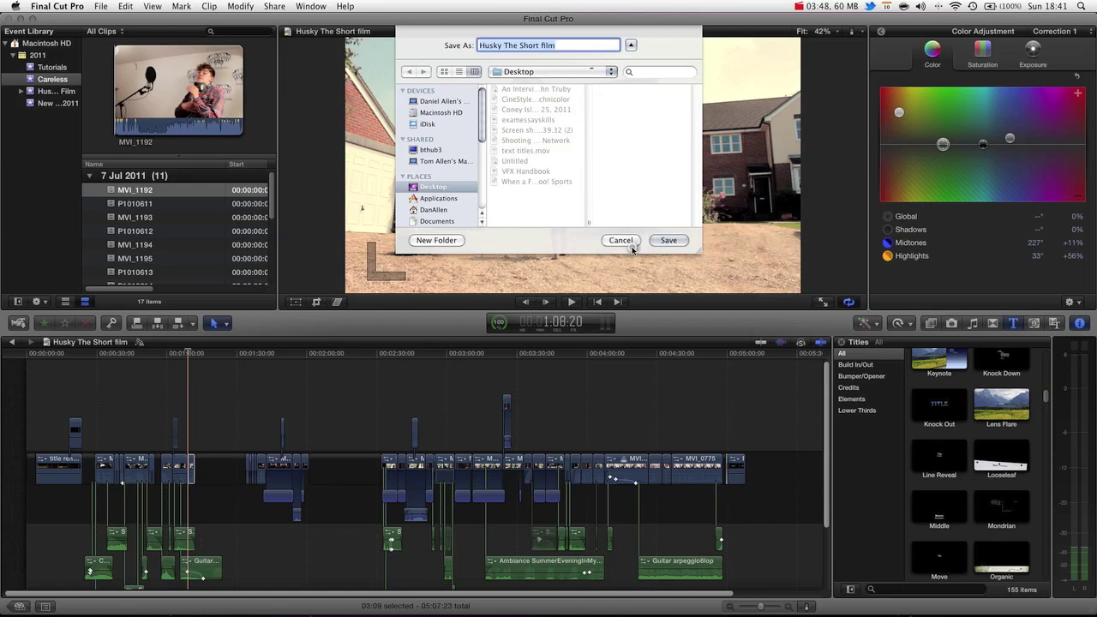
pyautogui.click(668, 240)
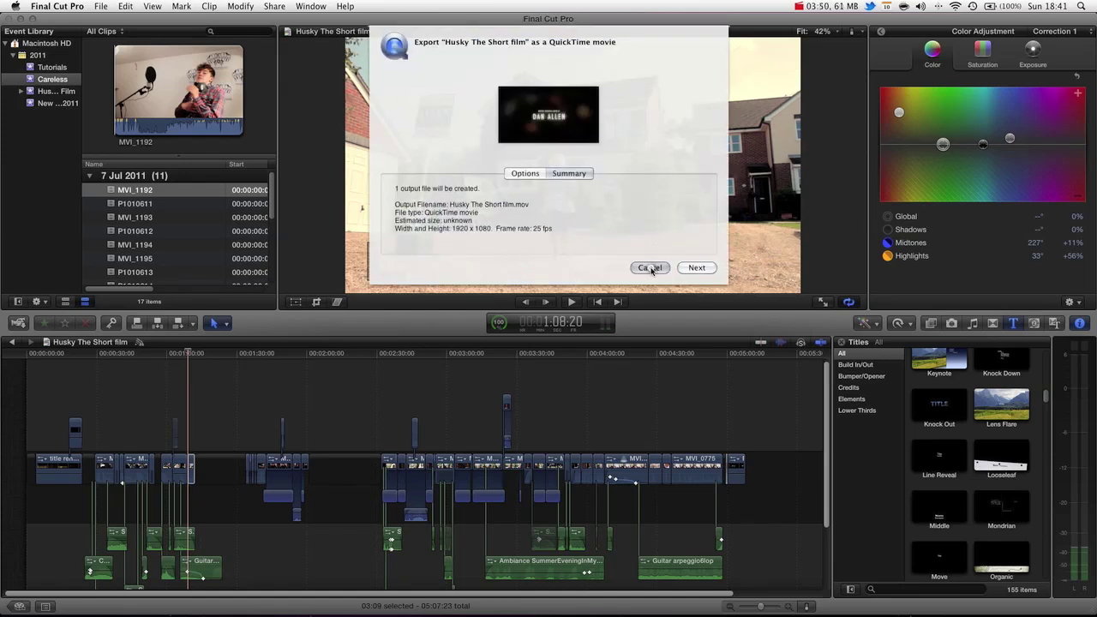
pyautogui.click(650, 267)
pyautogui.click(275, 6)
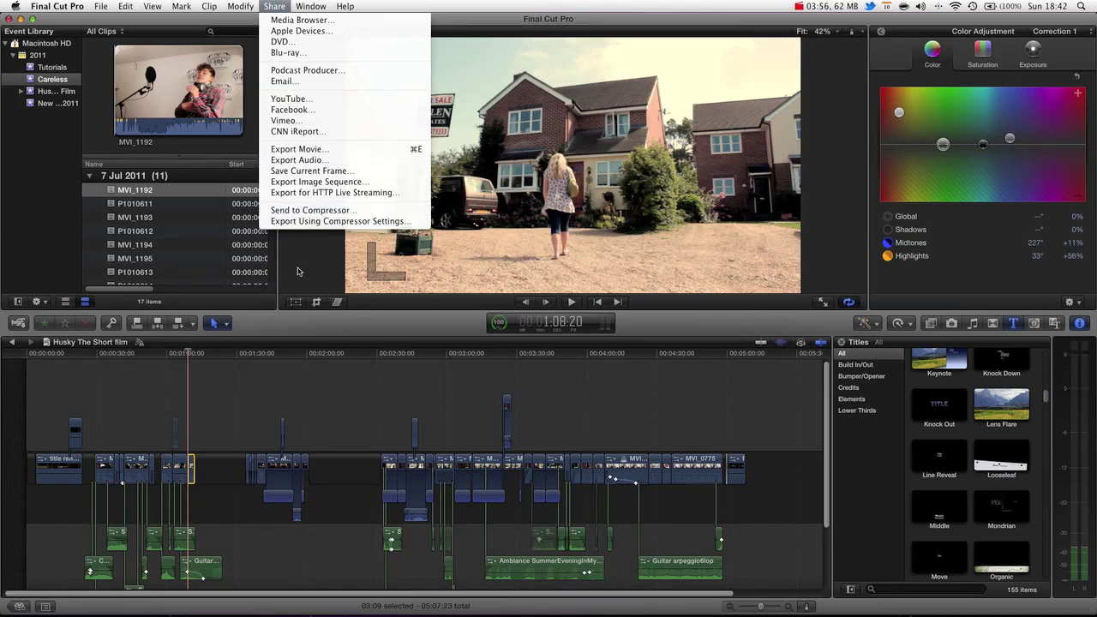
# - Send the project to Compressor and launch Compressor from the Dock
pyautogui.click(315, 213)
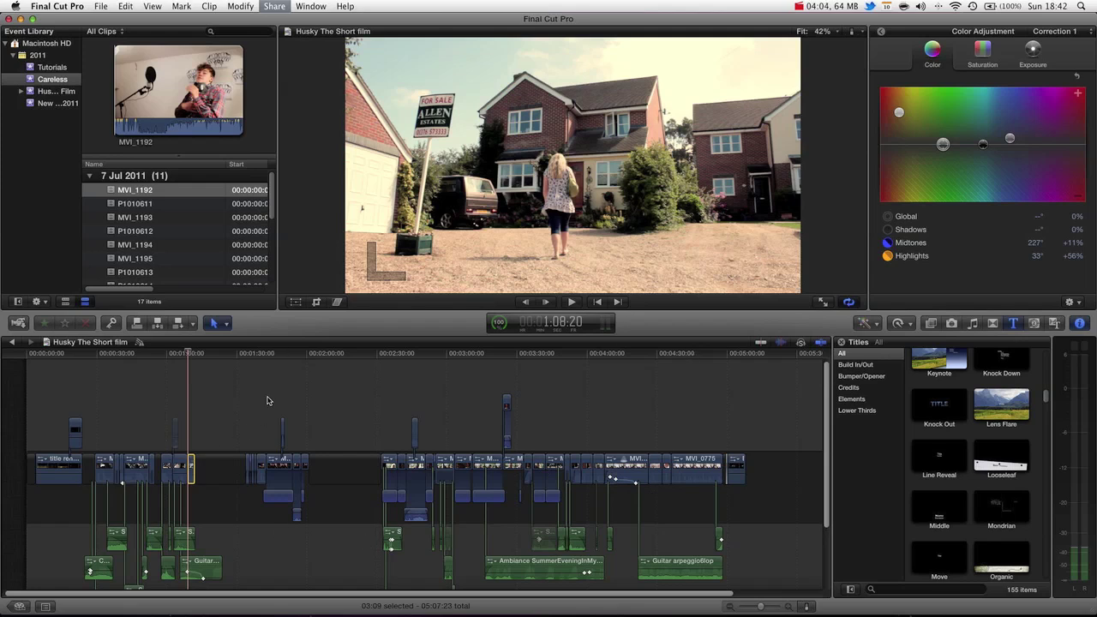
pyautogui.moveTo(336, 612)
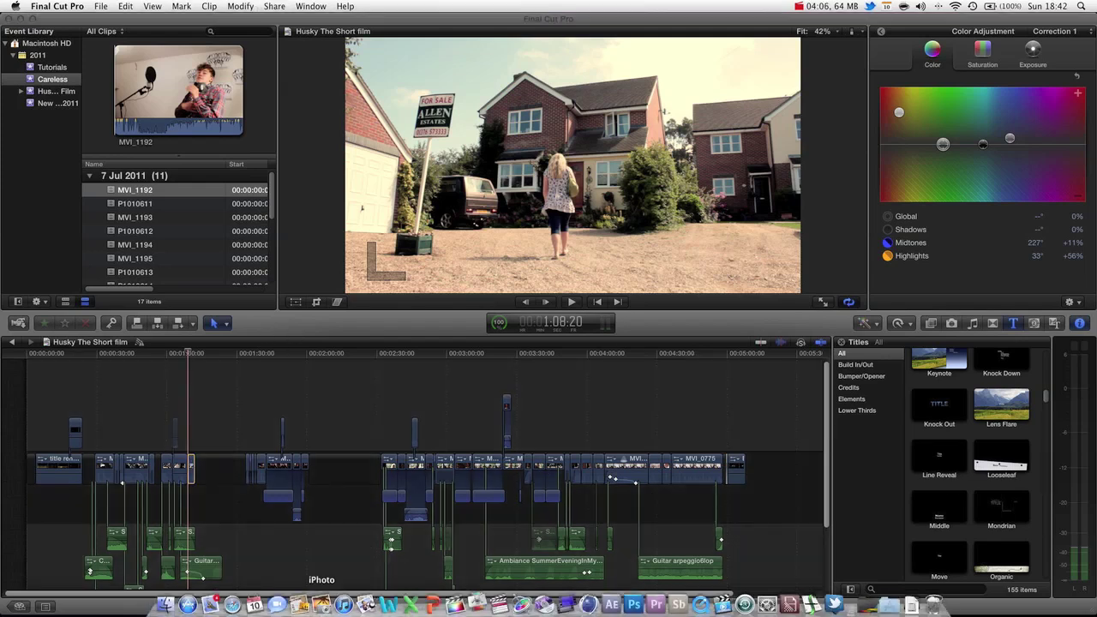
pyautogui.click(477, 602)
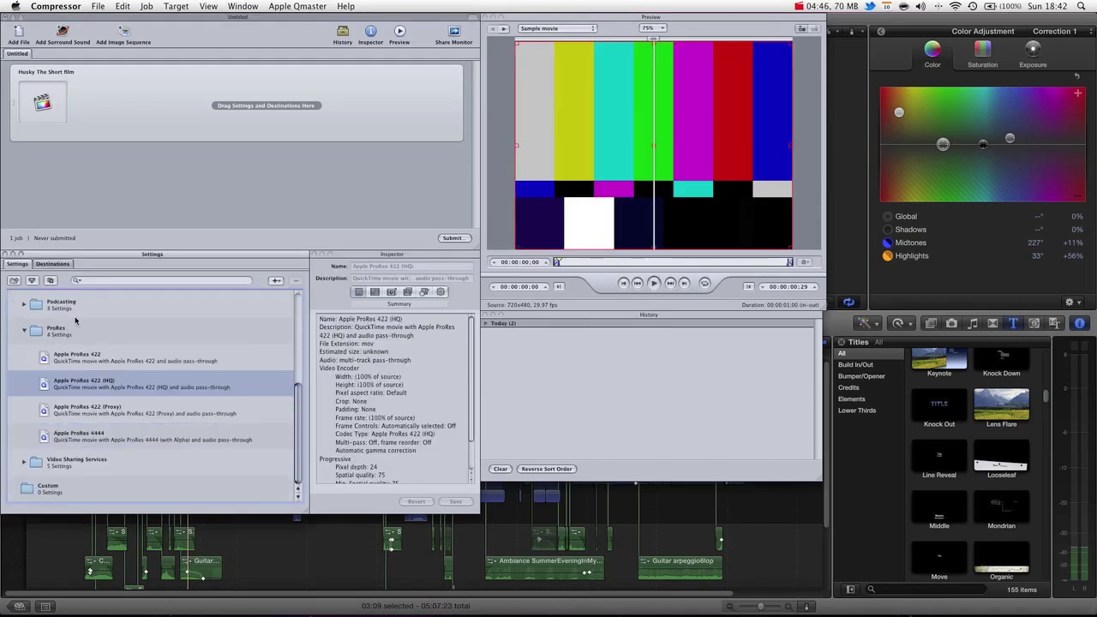
# - Expand the Video Sharing Services presets in Compressor's Settings list
pyautogui.scroll(5, 71, 331)
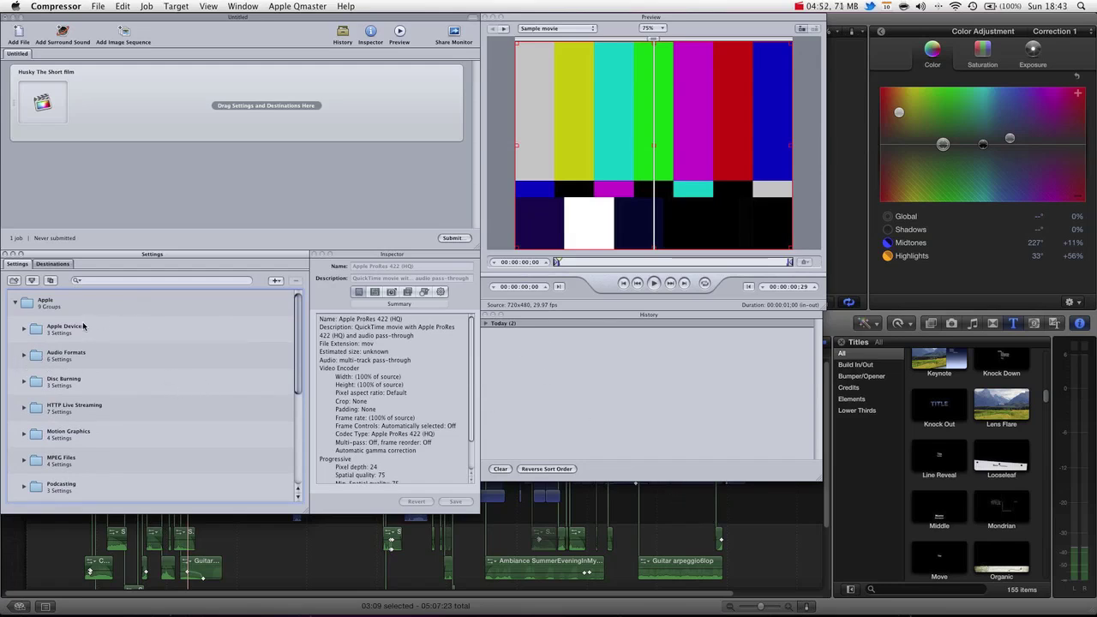
pyautogui.scroll(-6, 83, 325)
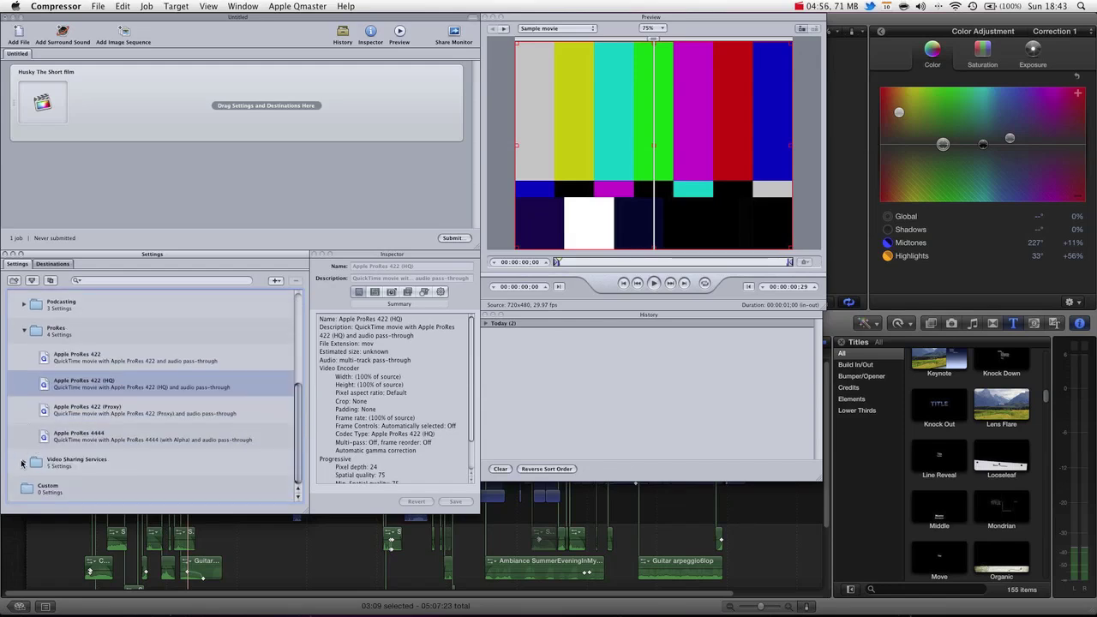
pyautogui.click(22, 464)
pyautogui.scroll(-3, 35, 411)
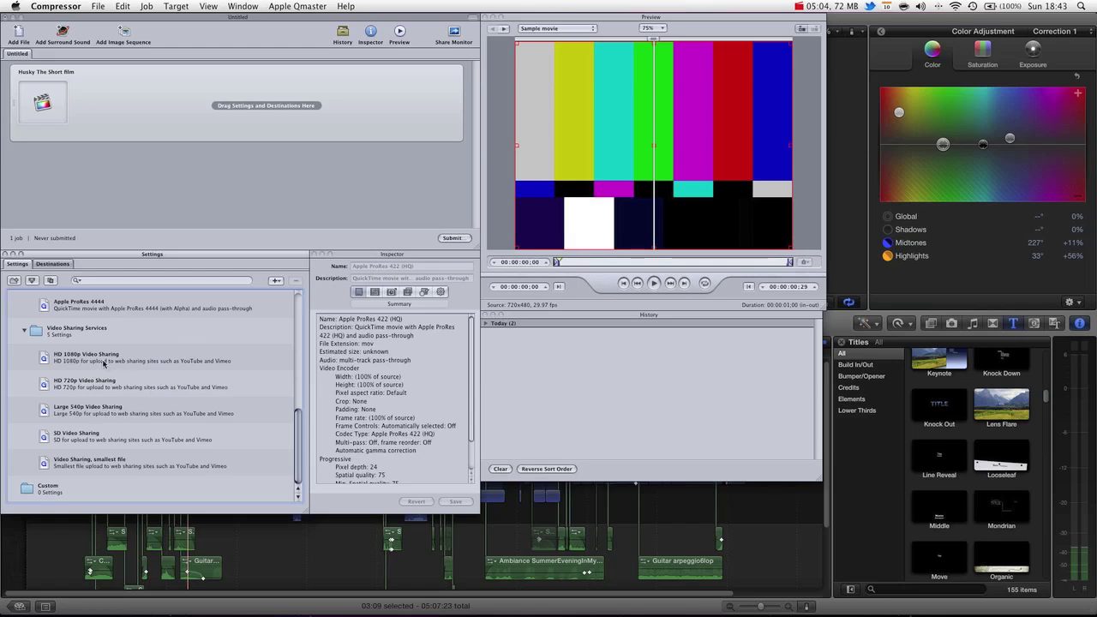
# - Check Final Cut Pro's Share menu without choosing anything, then return to Compressor
pyautogui.click(844, 78)
pyautogui.click(275, 6)
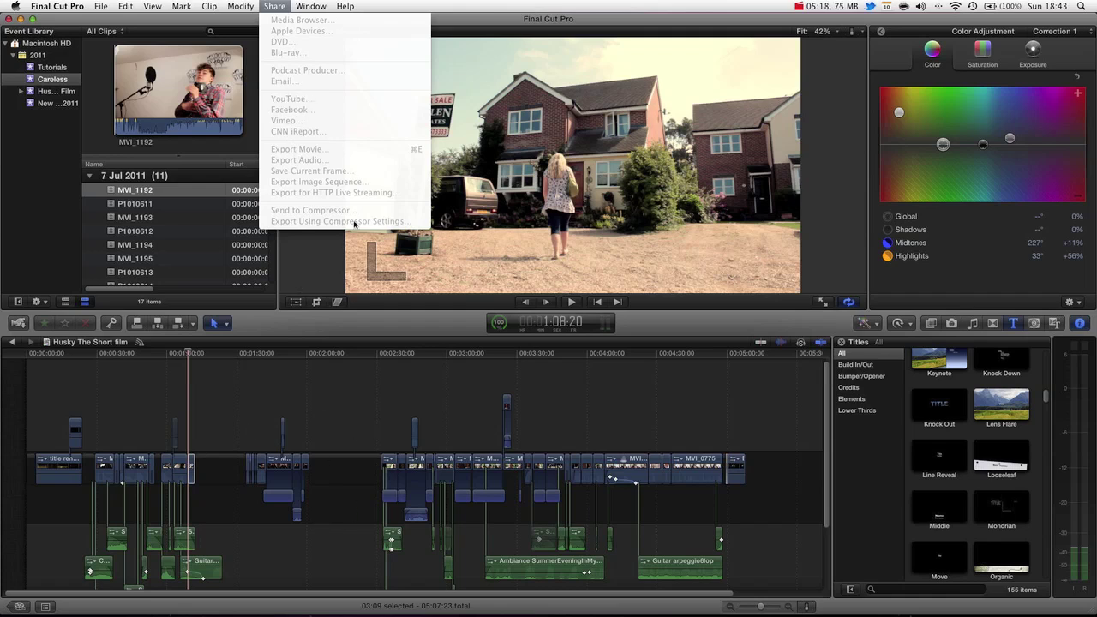
pyautogui.click(364, 312)
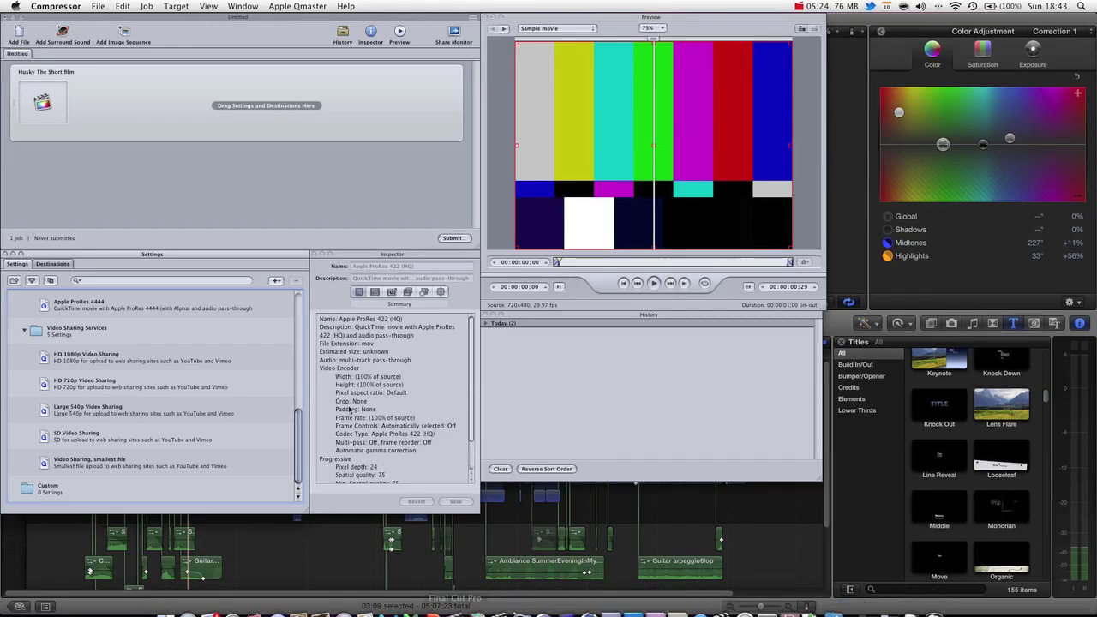
pyautogui.scroll(3, 96, 369)
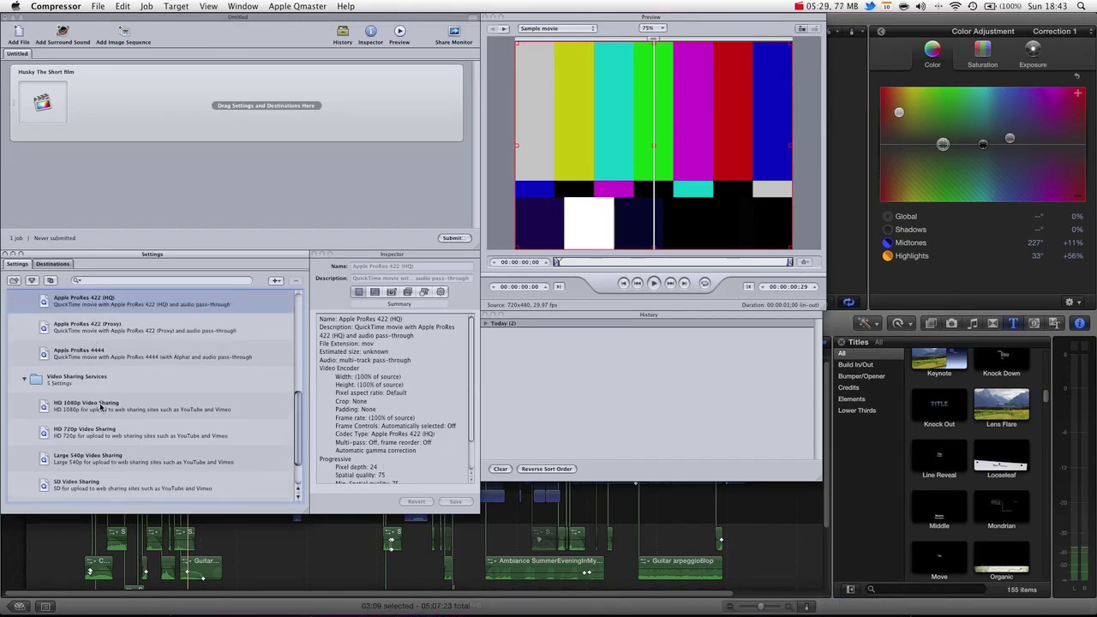
# - Add HD 720p Video Sharing to the job, keeping its destination, and preview the film
pyautogui.moveTo(90, 432); pyautogui.dragTo(223, 134)
pyautogui.click(220, 86)
pyautogui.click(154, 118)
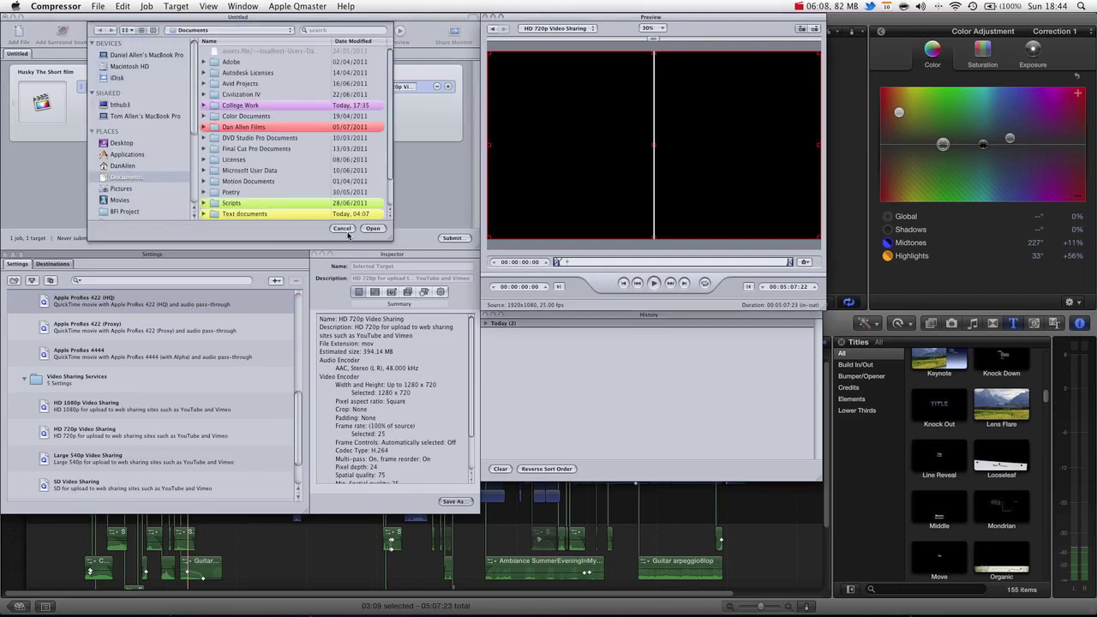
pyautogui.click(346, 229)
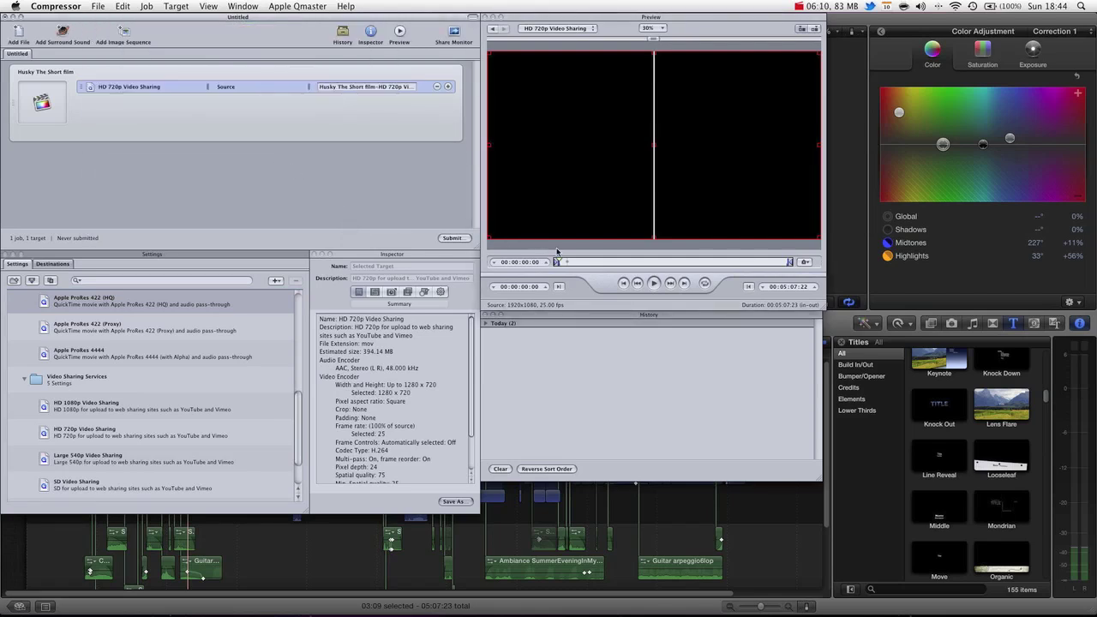
pyautogui.moveTo(579, 263); pyautogui.dragTo(620, 259)
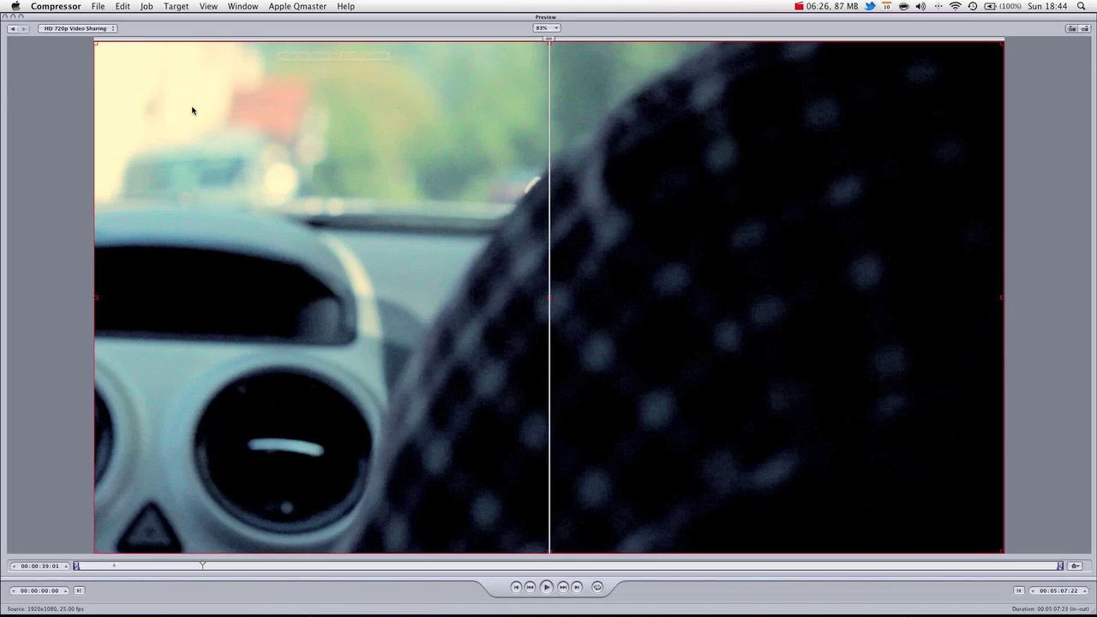
pyautogui.click(19, 16)
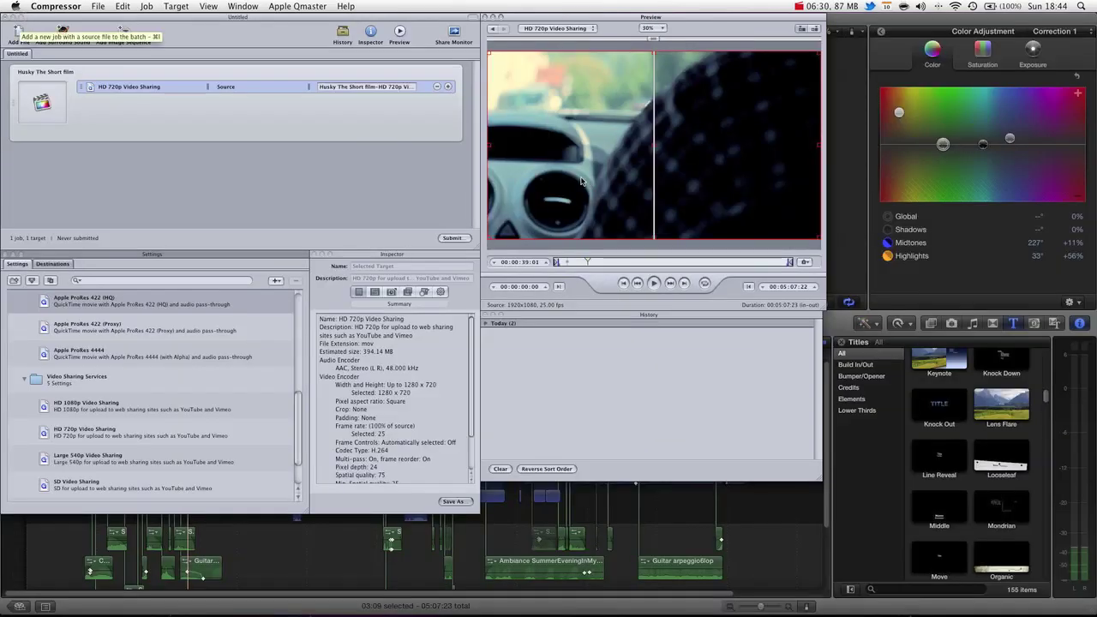
# - Set a Preview out point at 00:01:13:13, dropping the estimate to 94.11 MB
pyautogui.click(566, 262)
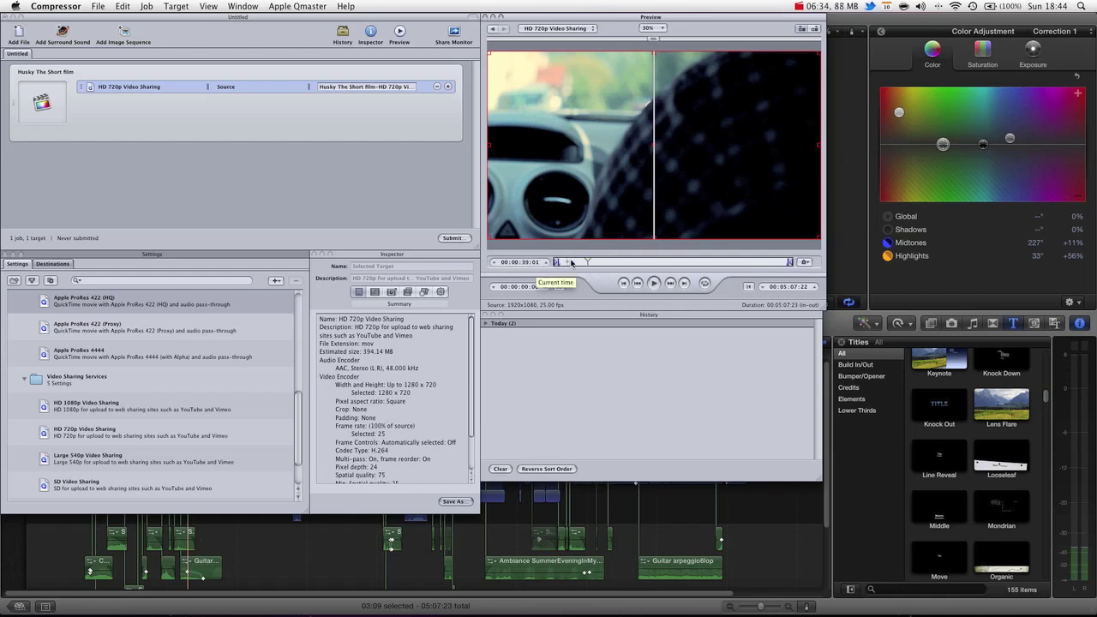
pyautogui.moveTo(567, 264); pyautogui.dragTo(614, 262)
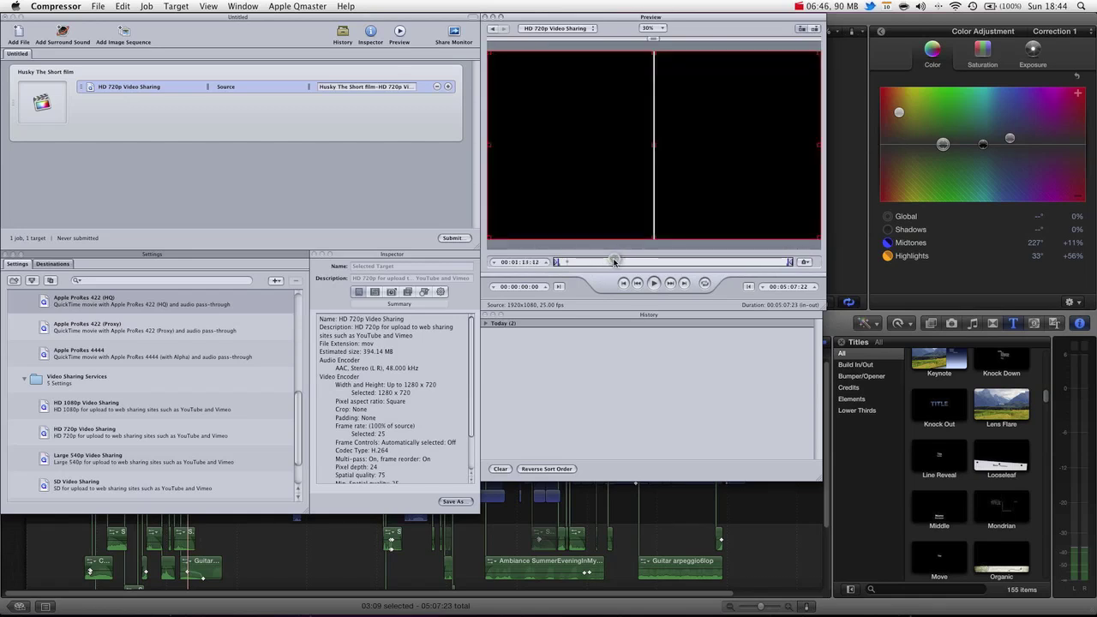
pyautogui.press('o')
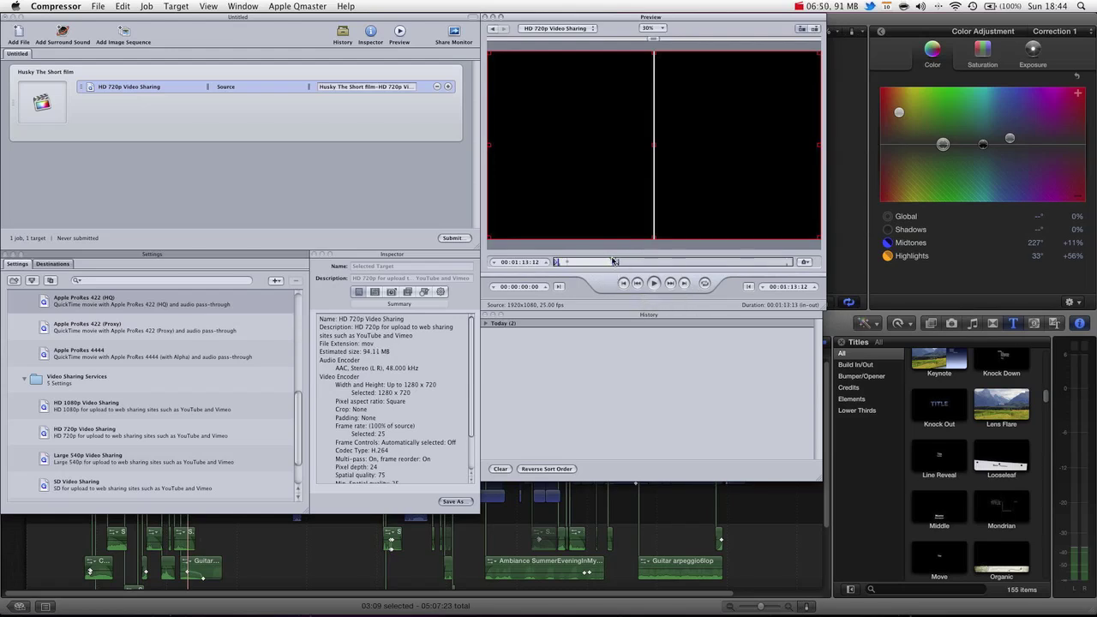
pyautogui.moveTo(613, 261); pyautogui.dragTo(590, 261)
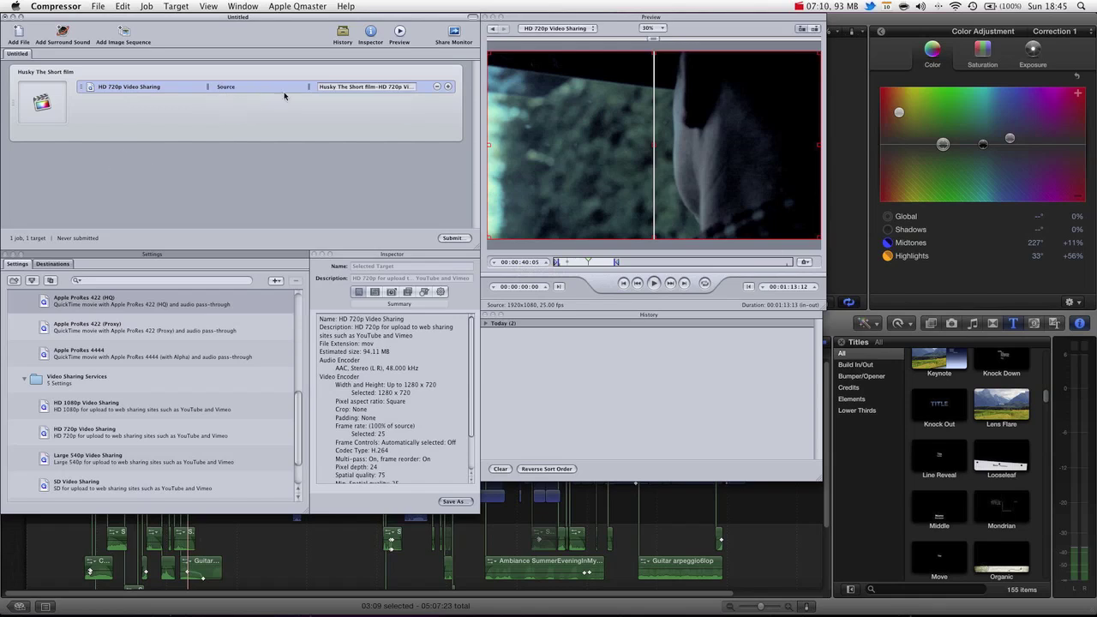
# - Add a local destination using a new Desktop folder named 'Compressor destination'
pyautogui.click(52, 264)
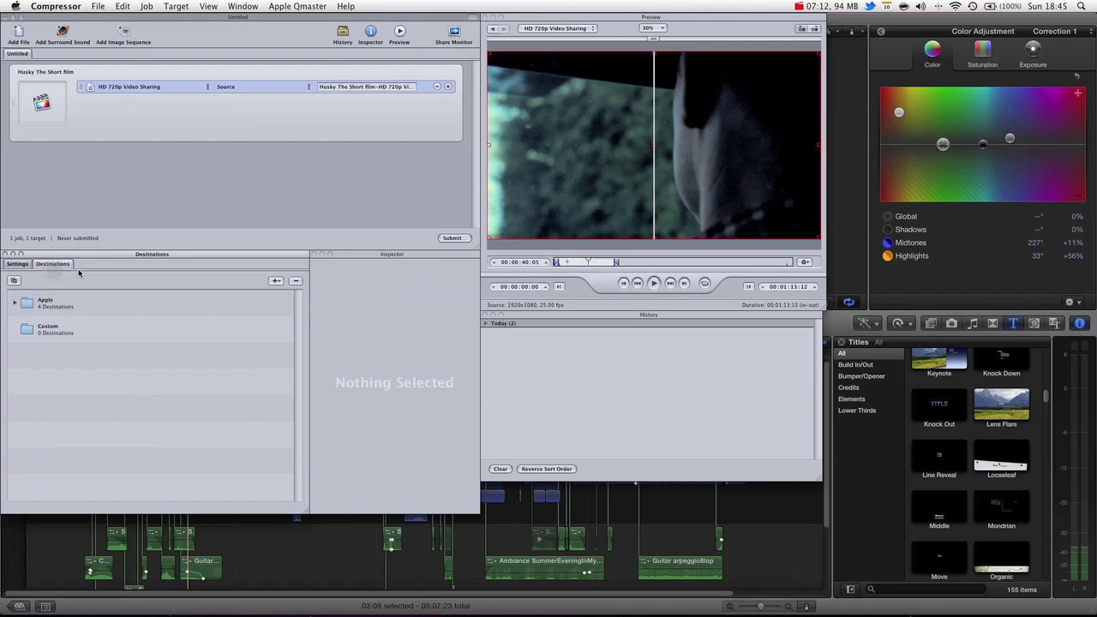
pyautogui.click(276, 284)
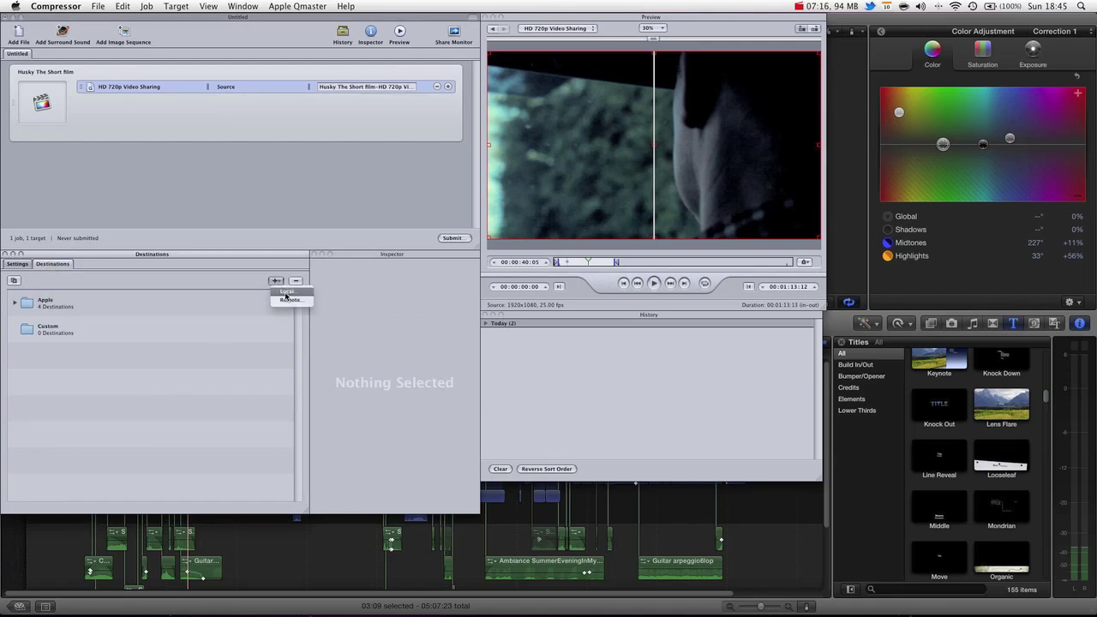
pyautogui.click(287, 294)
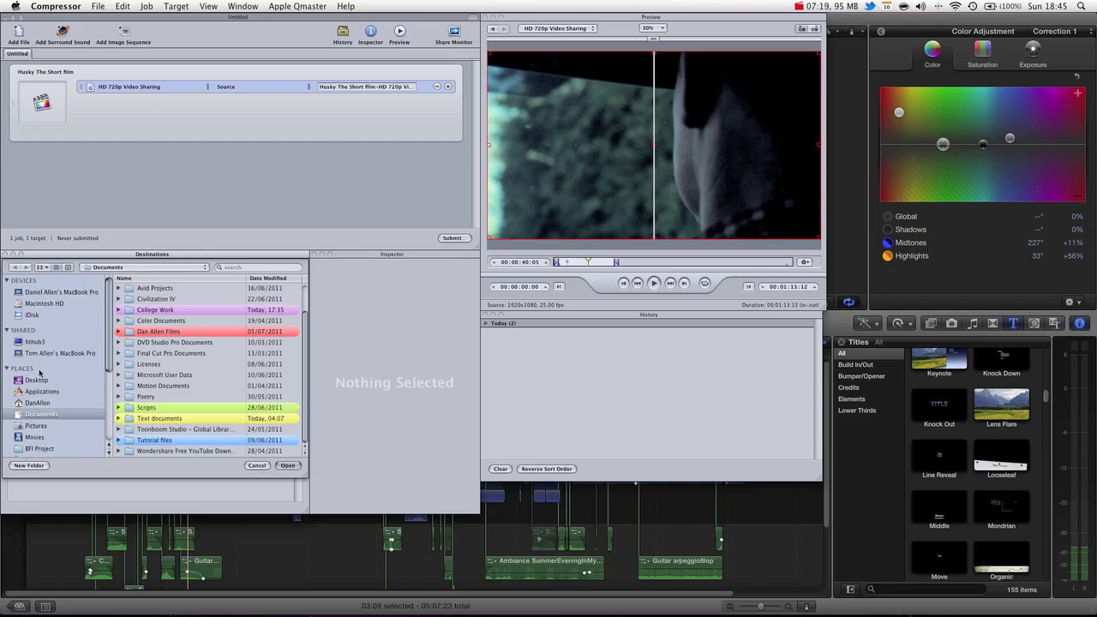
pyautogui.click(36, 381)
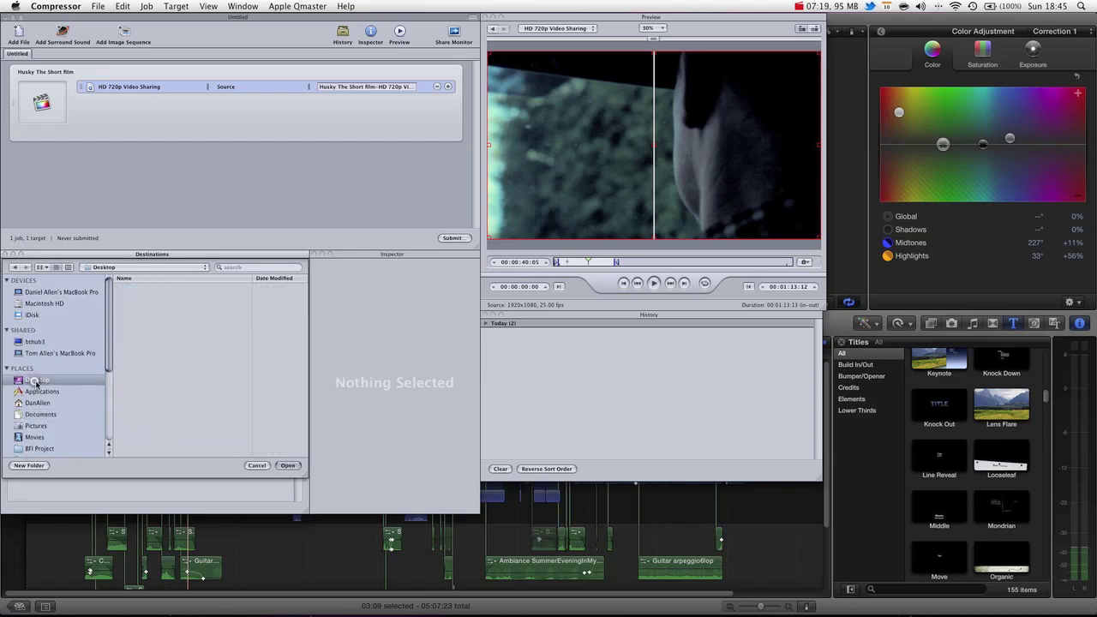
pyautogui.click(26, 466)
pyautogui.write('Co')
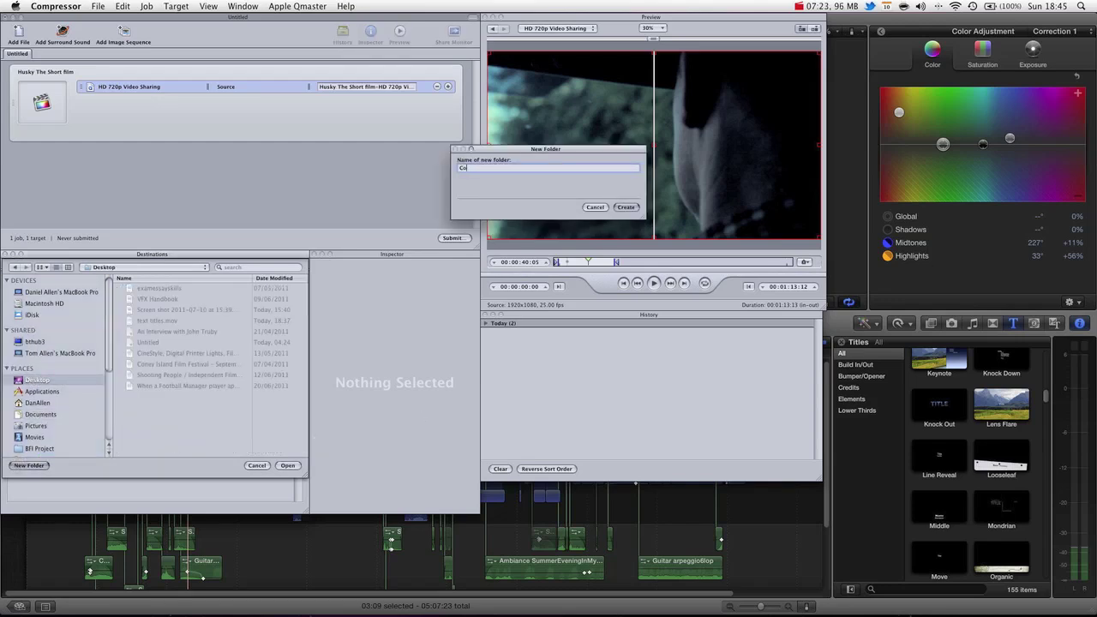
pyautogui.write('mpressor destination')
pyautogui.press('Return')
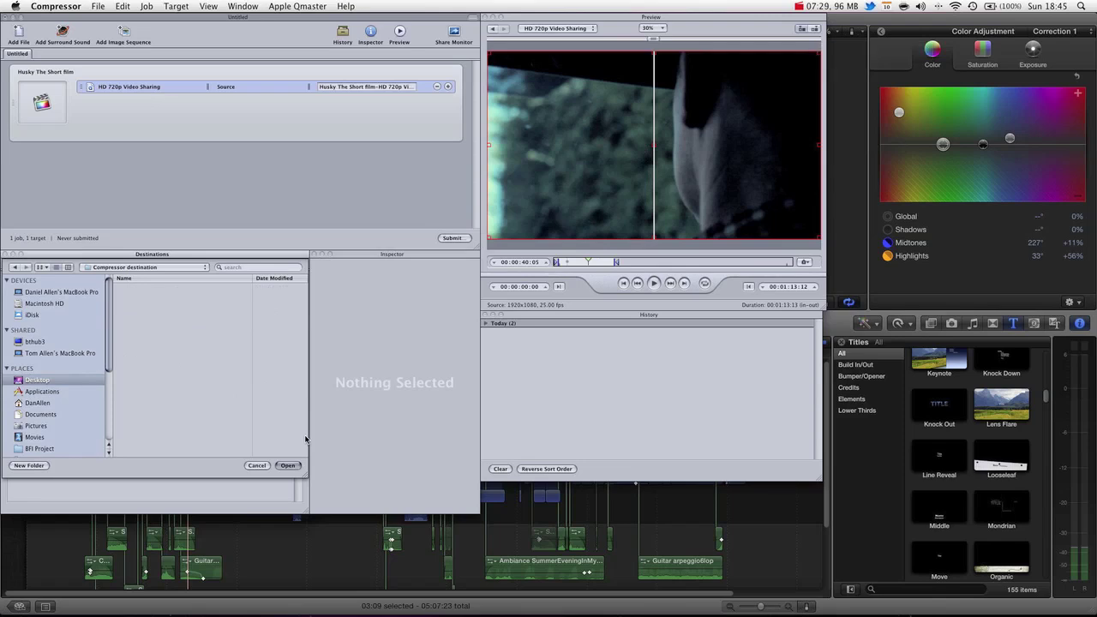
pyautogui.click(287, 466)
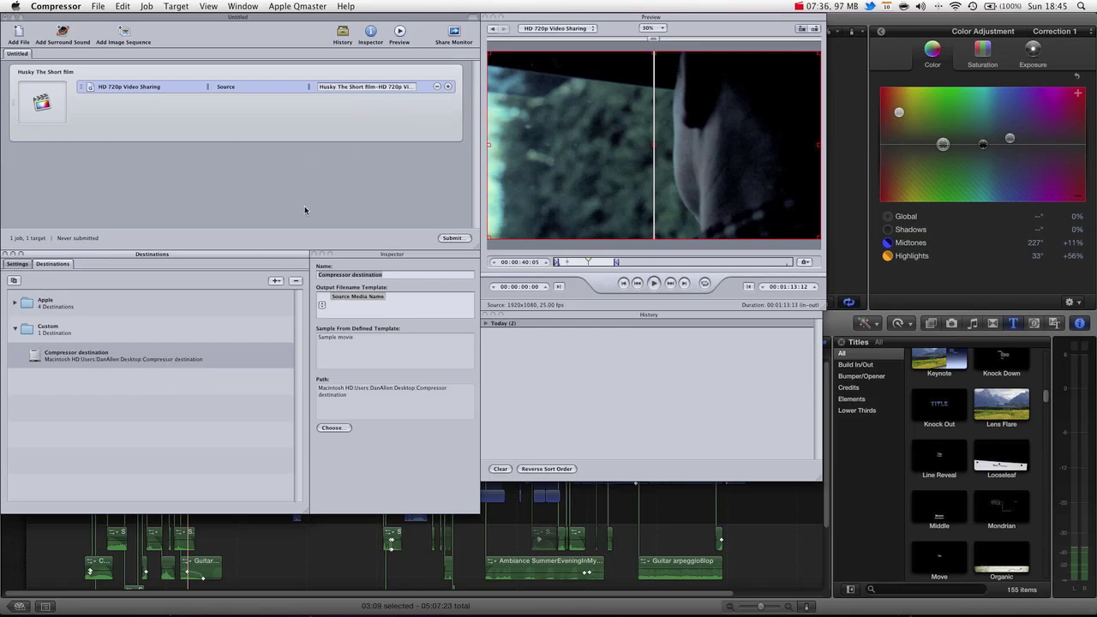
# - Assign 'Compressor destination' to the HD 720p Video Sharing target
pyautogui.click(13, 303)
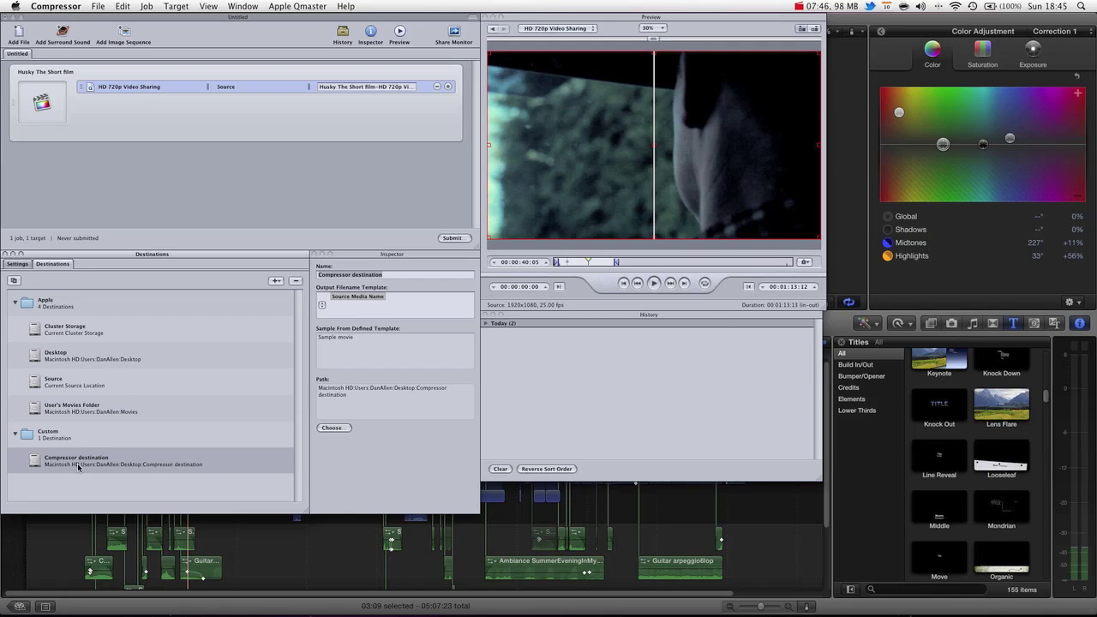
pyautogui.moveTo(78, 467); pyautogui.dragTo(228, 90)
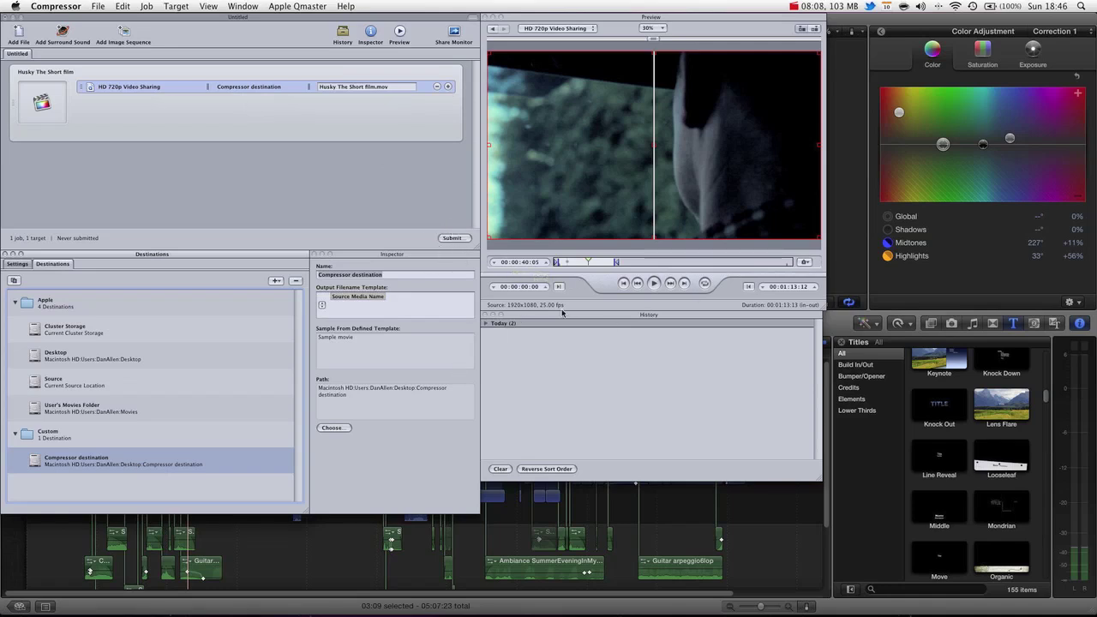
# - Add the Apple ProRes 422 (HQ) preset to the Husky job as a second target
pyautogui.click(18, 264)
pyautogui.scroll(5, 79, 372)
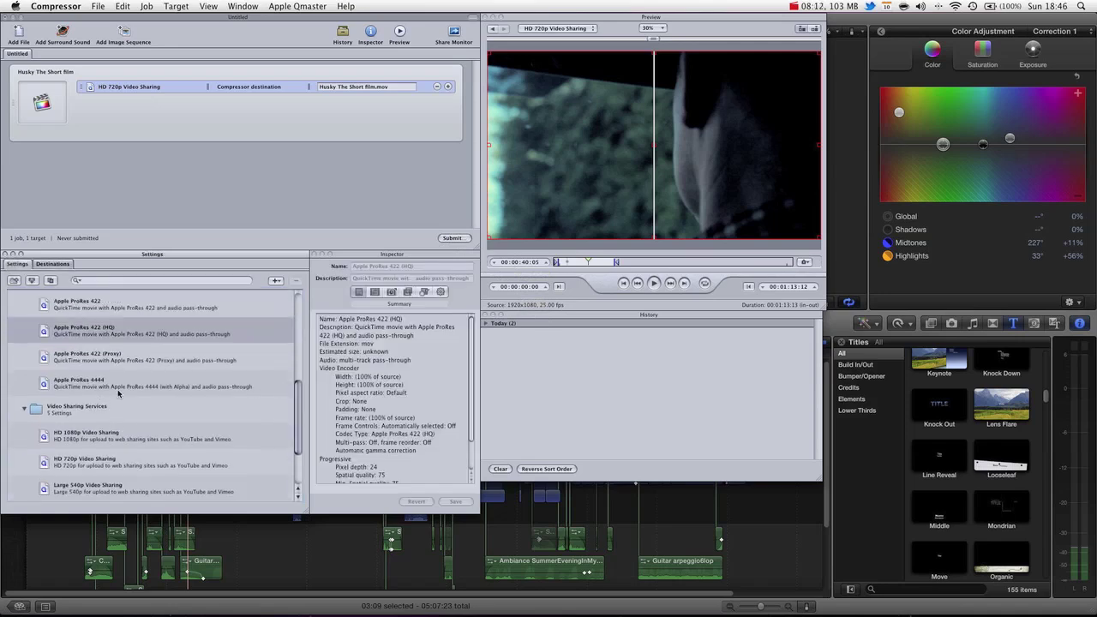
pyautogui.click(125, 413)
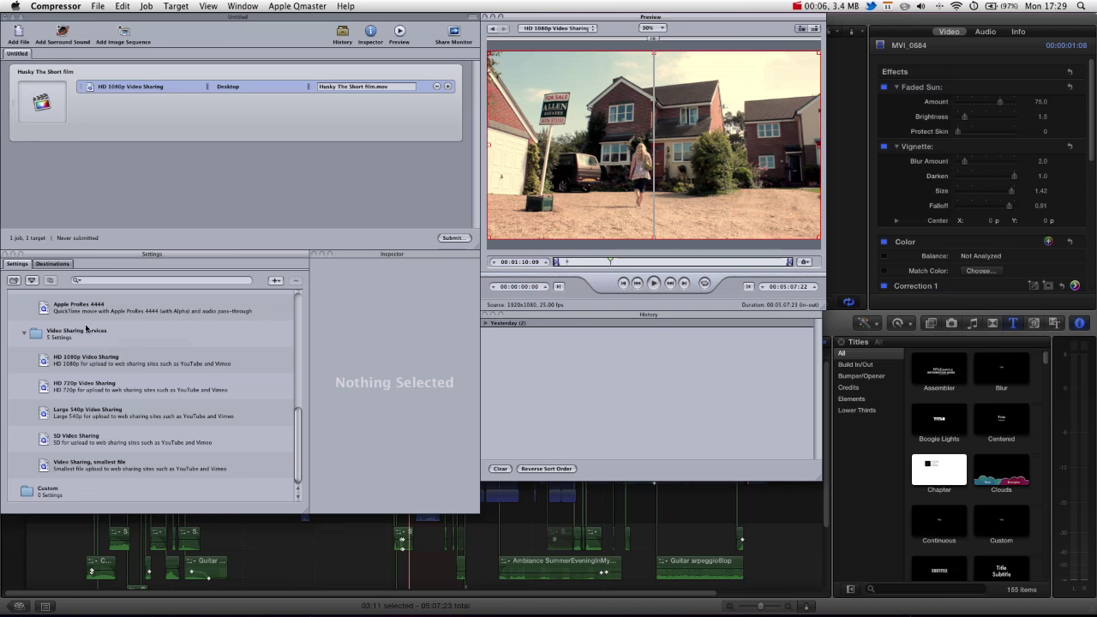
pyautogui.scroll(4, 110, 352)
pyautogui.scroll(2, 105, 367)
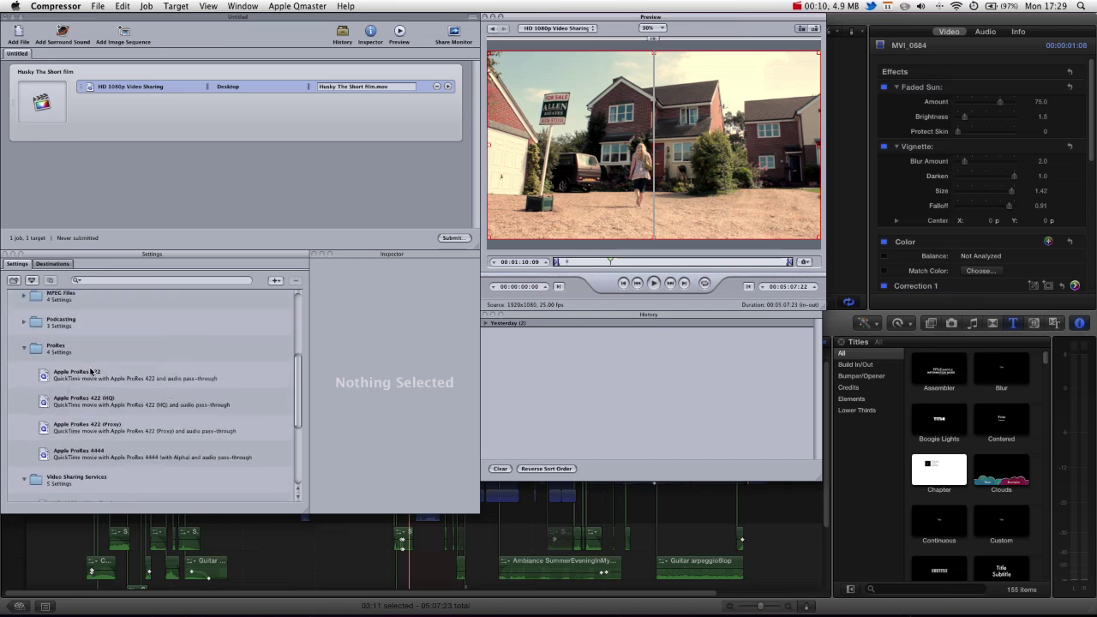
pyautogui.scroll(6, 86, 368)
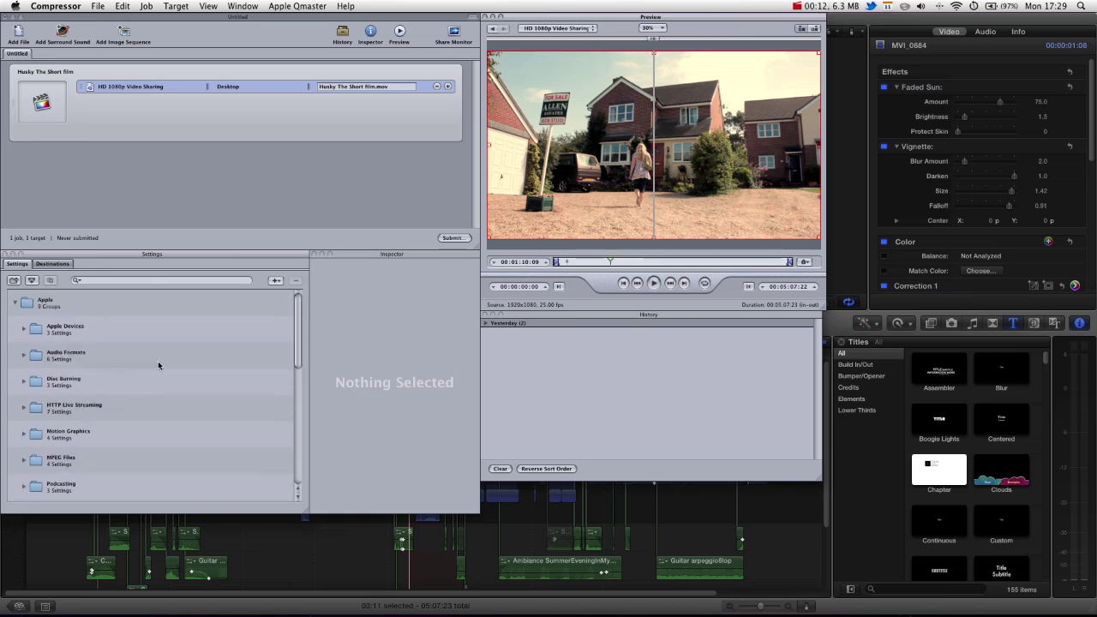
pyautogui.scroll(-10, 67, 352)
pyautogui.scroll(2, 69, 360)
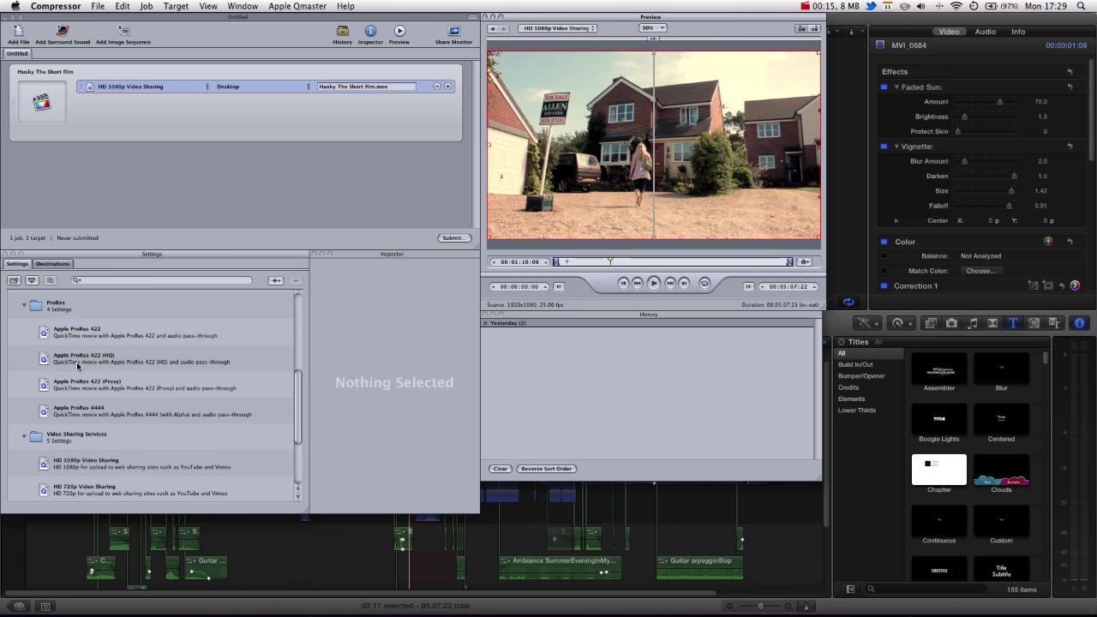
pyautogui.moveTo(105, 358); pyautogui.dragTo(129, 120)
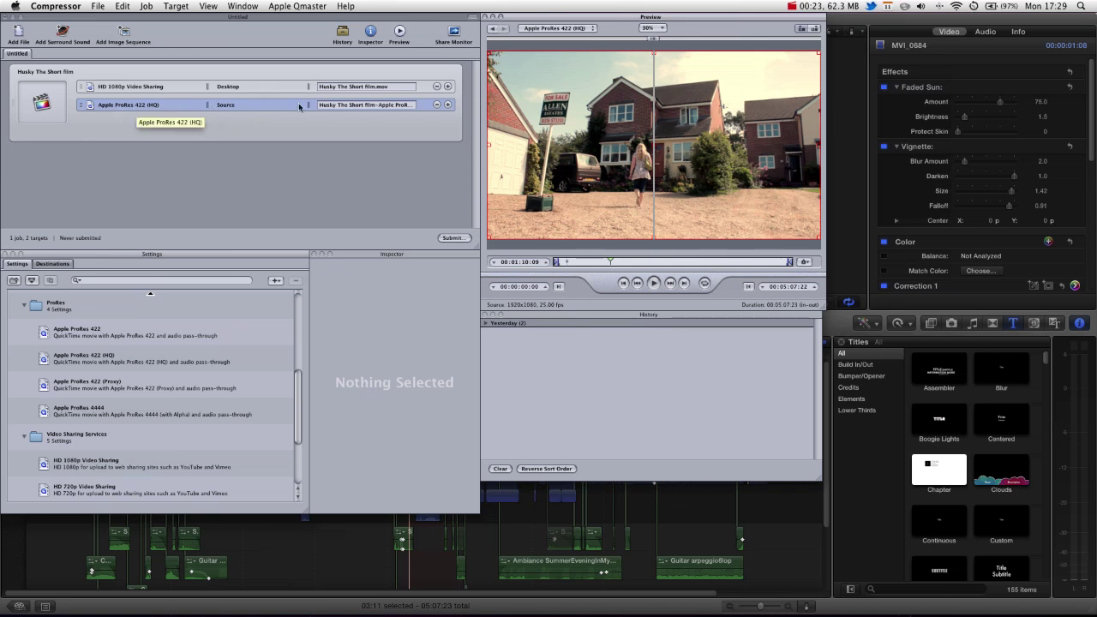
# - Edit the Apple ProRes 422 (HQ) target's output file name and commit it
pyautogui.click(380, 105)
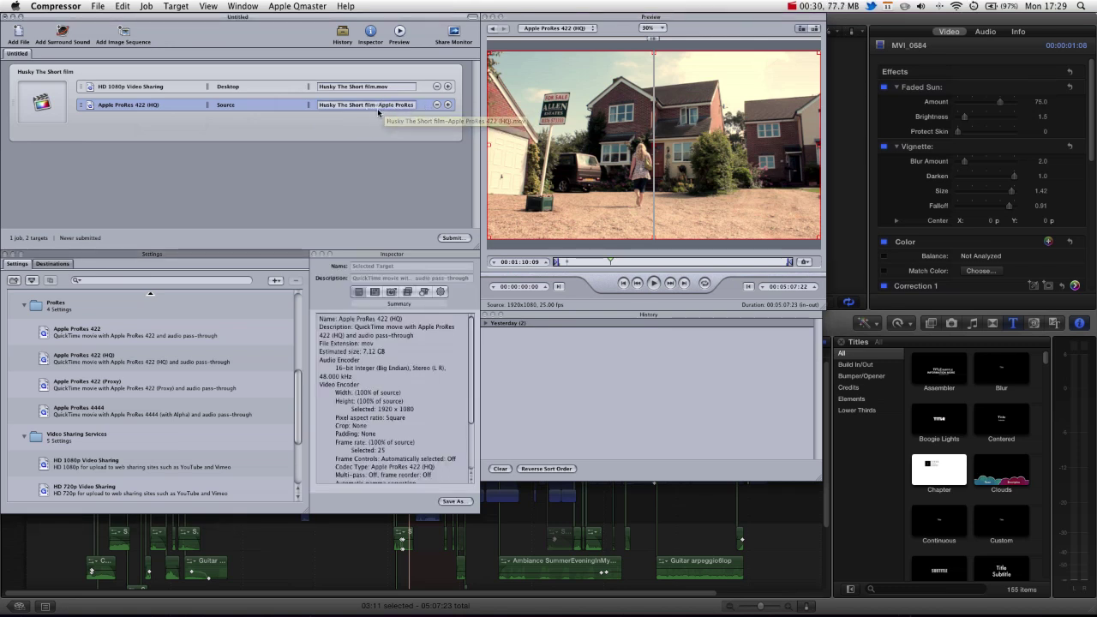
pyautogui.moveTo(379, 105); pyautogui.dragTo(449, 105)
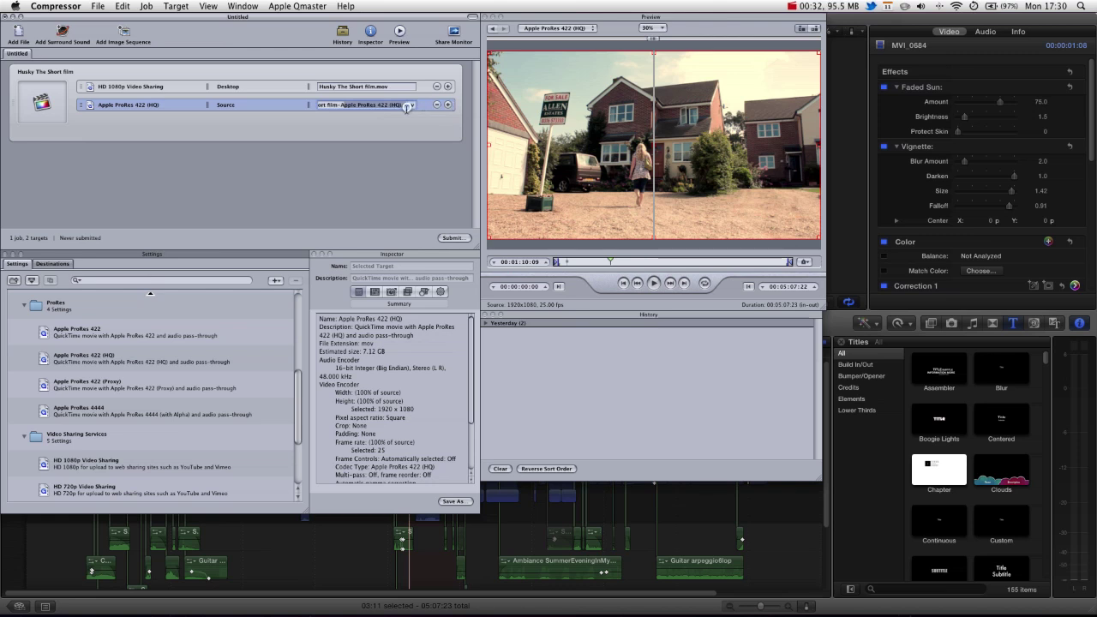
pyautogui.click(376, 105)
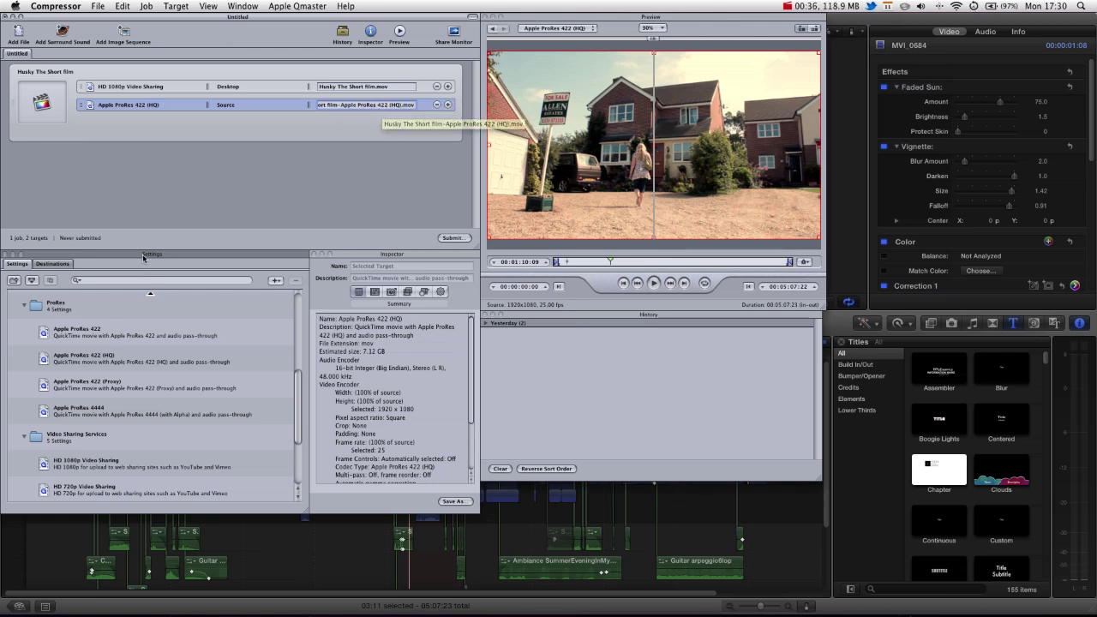
pyautogui.click(356, 85)
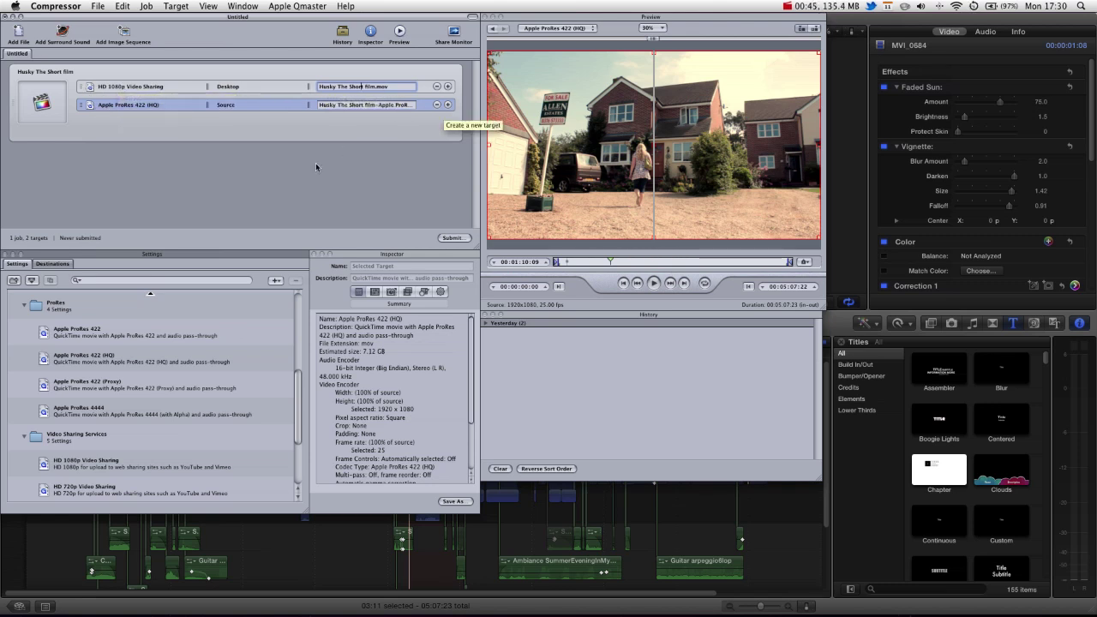
# - Assign the Desktop destination to both targets and append 'PRO' to the ProRes output name
pyautogui.click(52, 263)
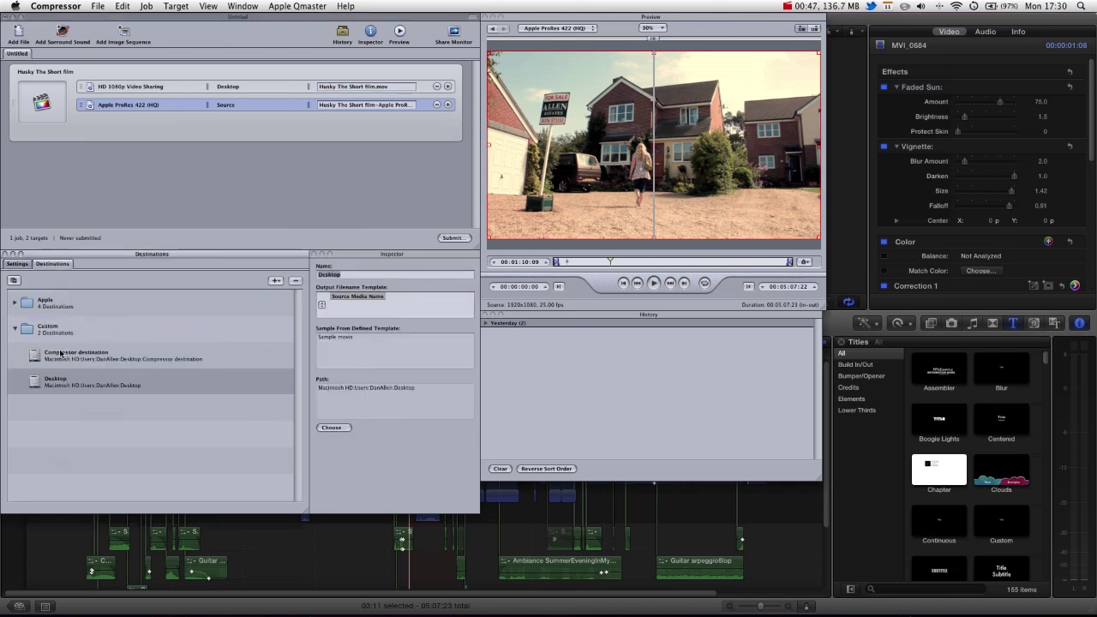
pyautogui.click(47, 385)
pyautogui.moveTo(47, 385); pyautogui.dragTo(221, 87)
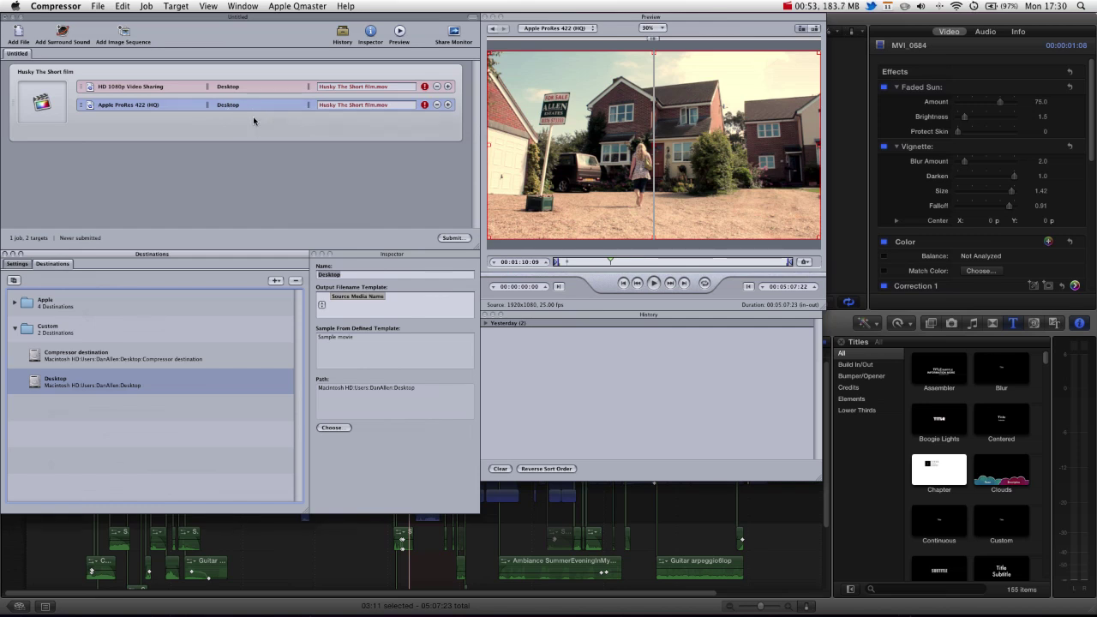
pyautogui.click(358, 104)
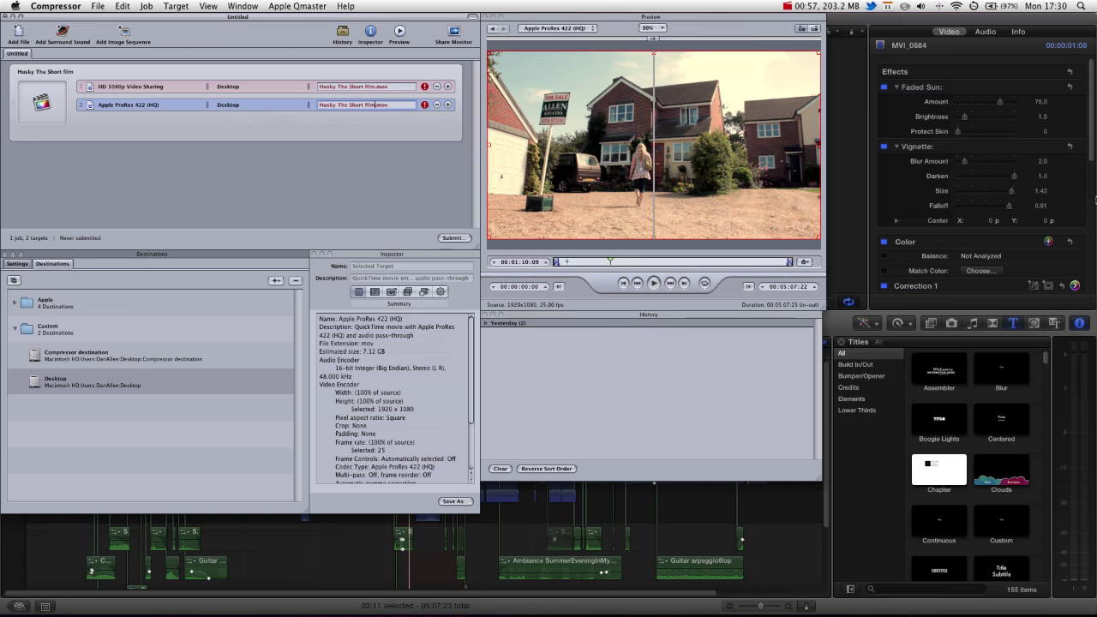
pyautogui.write('PRO RES')
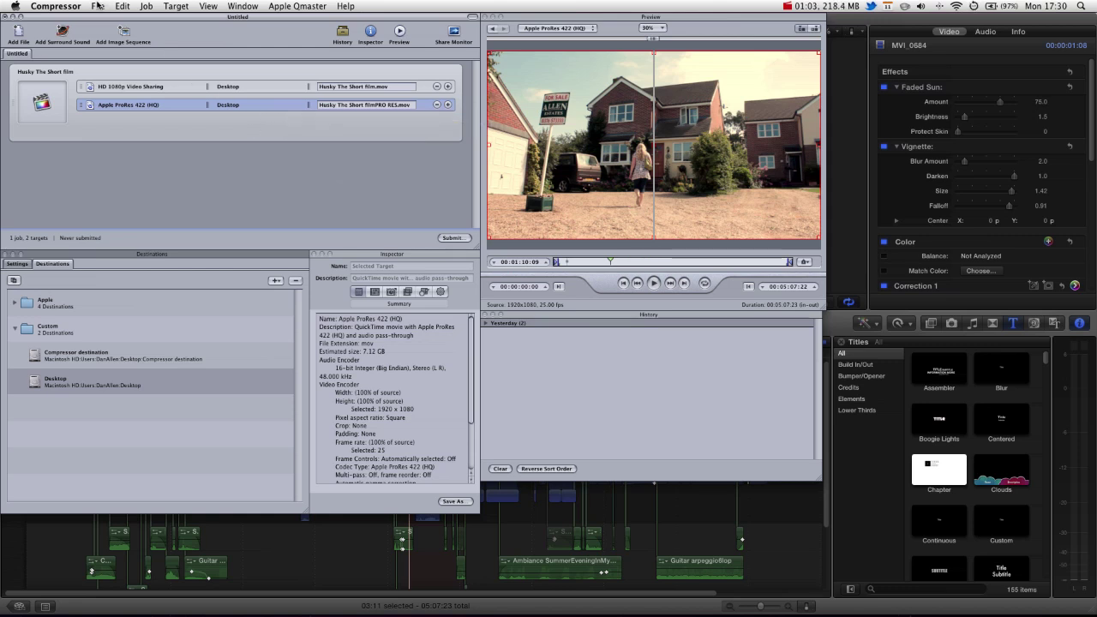
pyautogui.press('super+s')
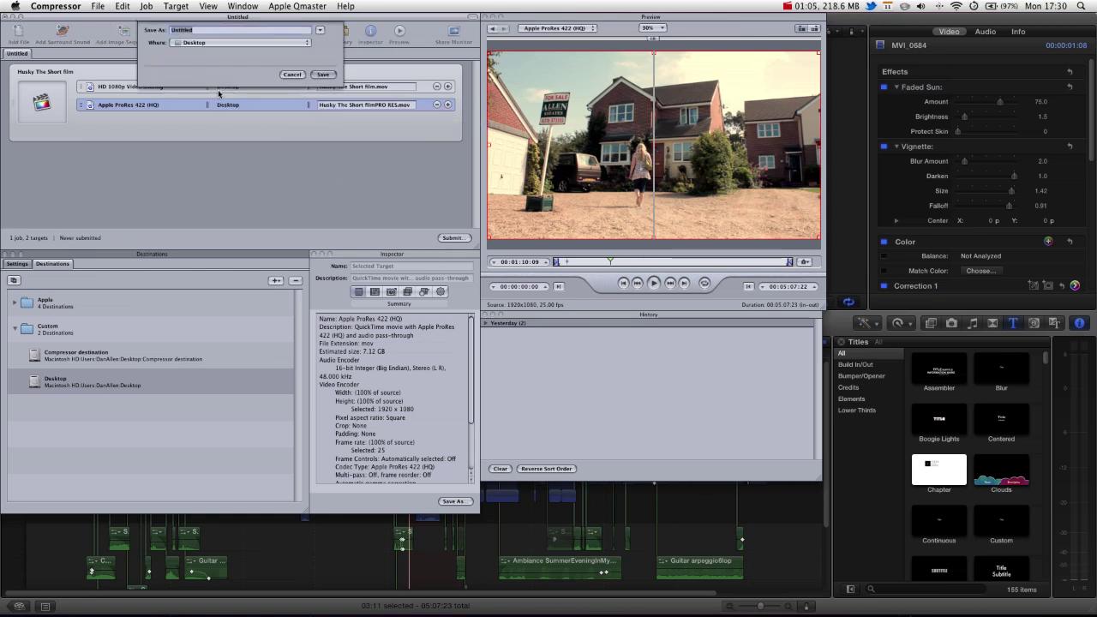
pyautogui.click(320, 30)
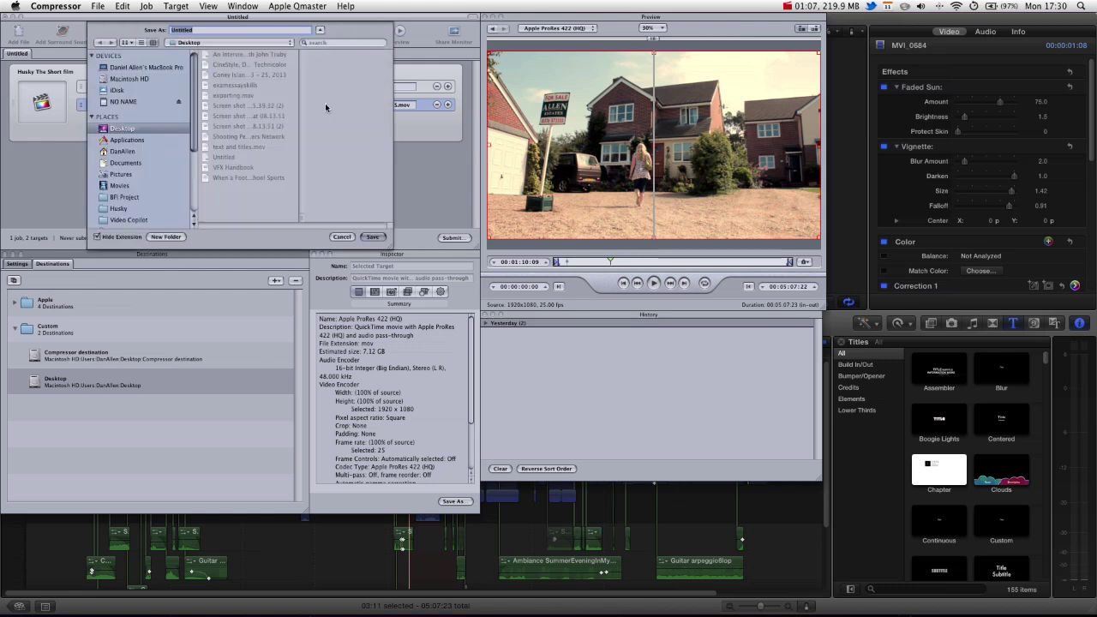
pyautogui.click(342, 237)
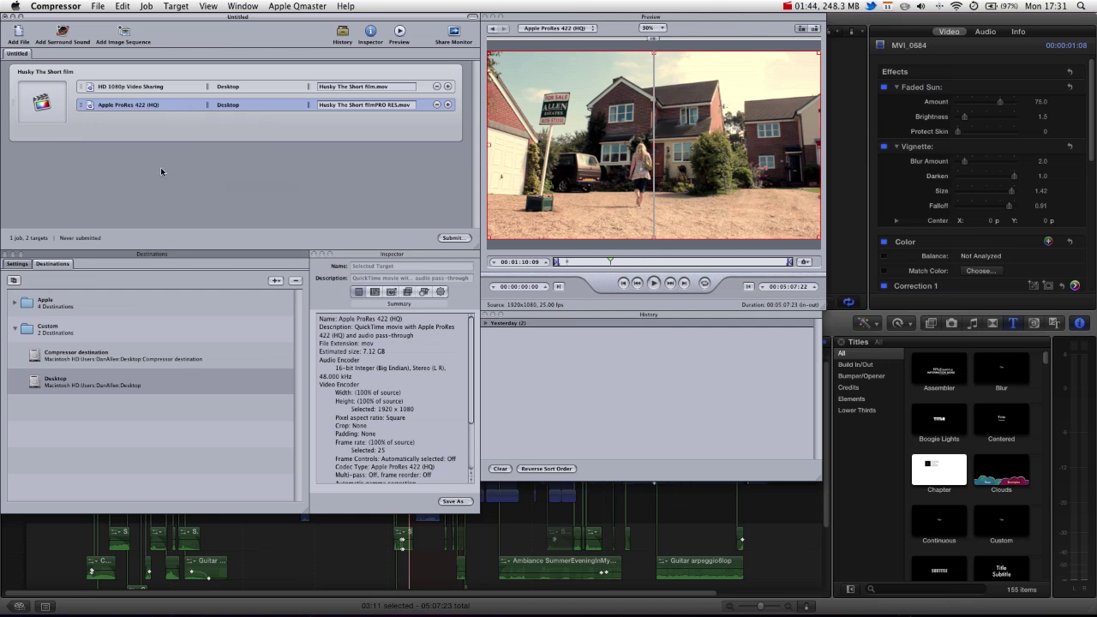
# - Submit the batch, confirm Husky The Short film.mov is transcoding in History, then switch to Final Cut Pro
pyautogui.click(18, 264)
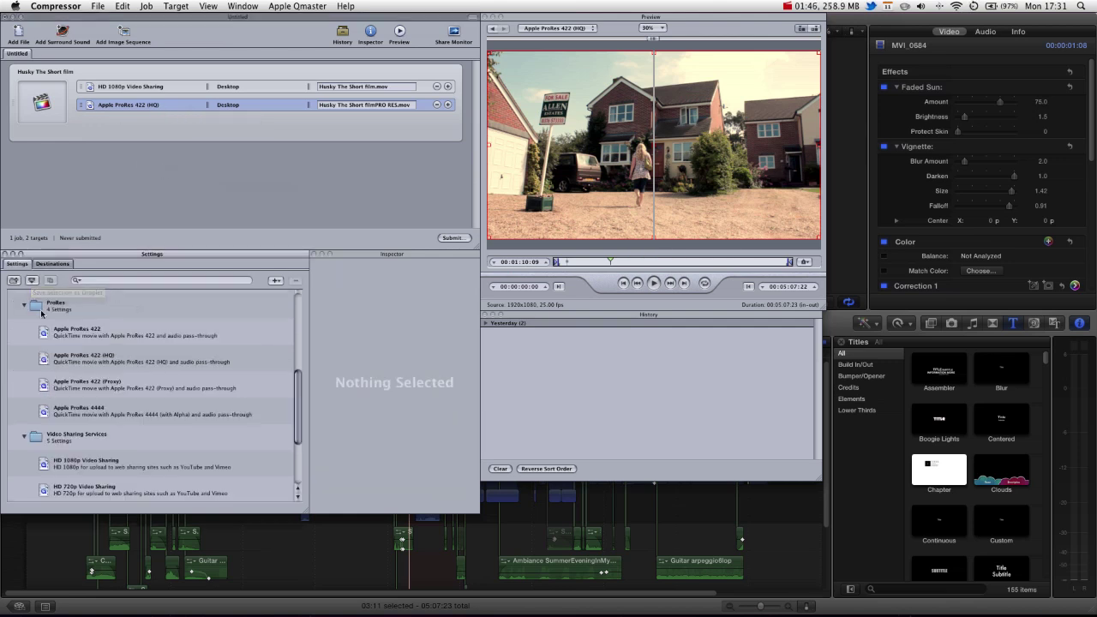
pyautogui.click(53, 264)
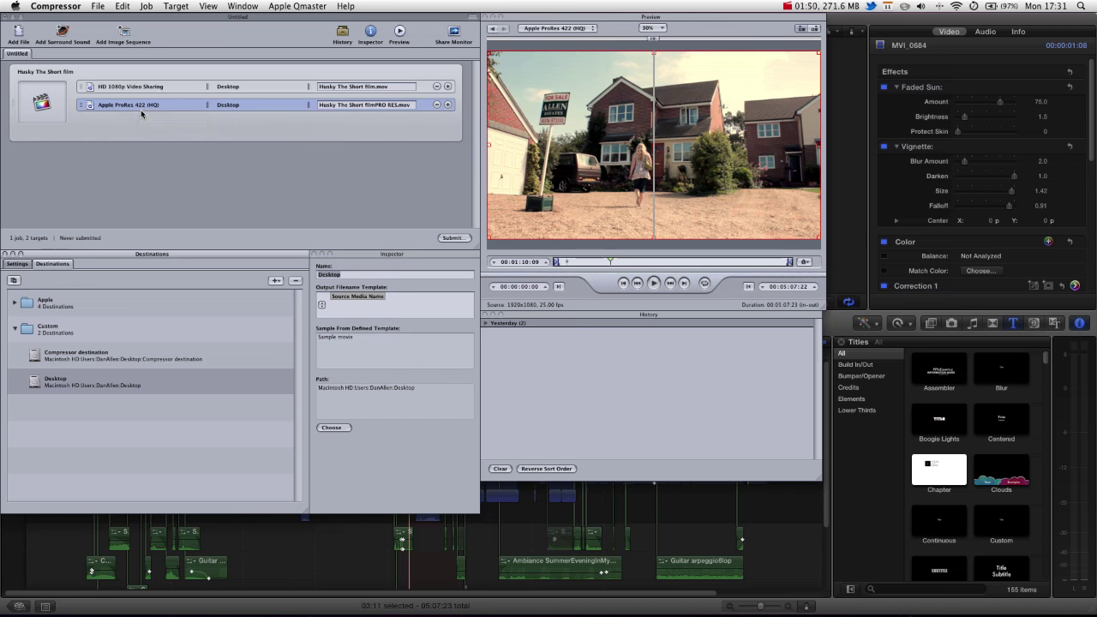
pyautogui.click(454, 239)
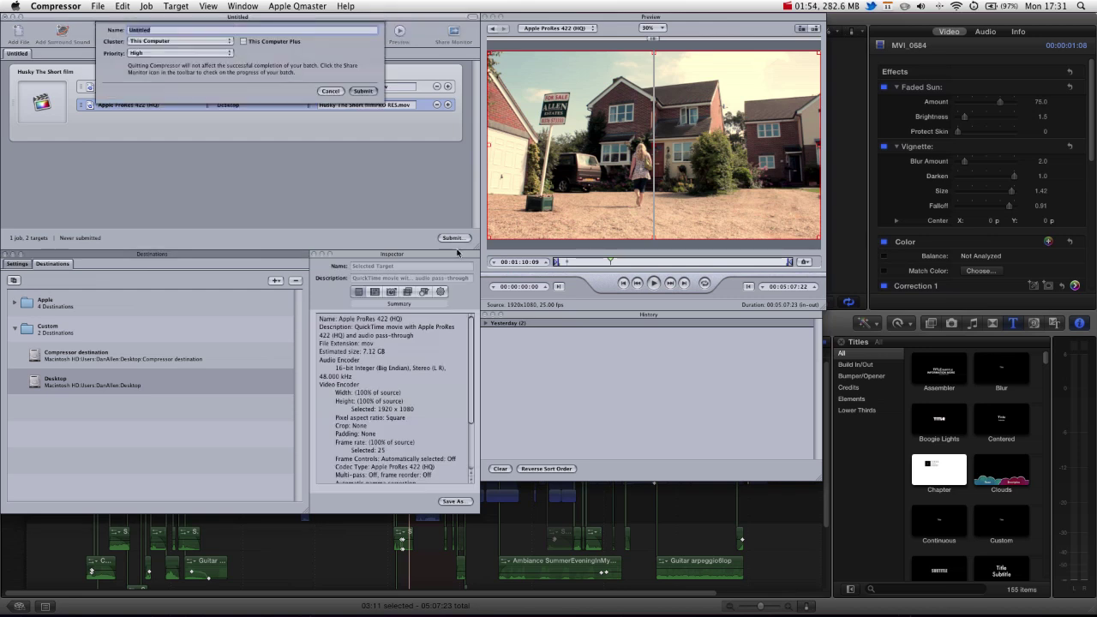
pyautogui.click(363, 91)
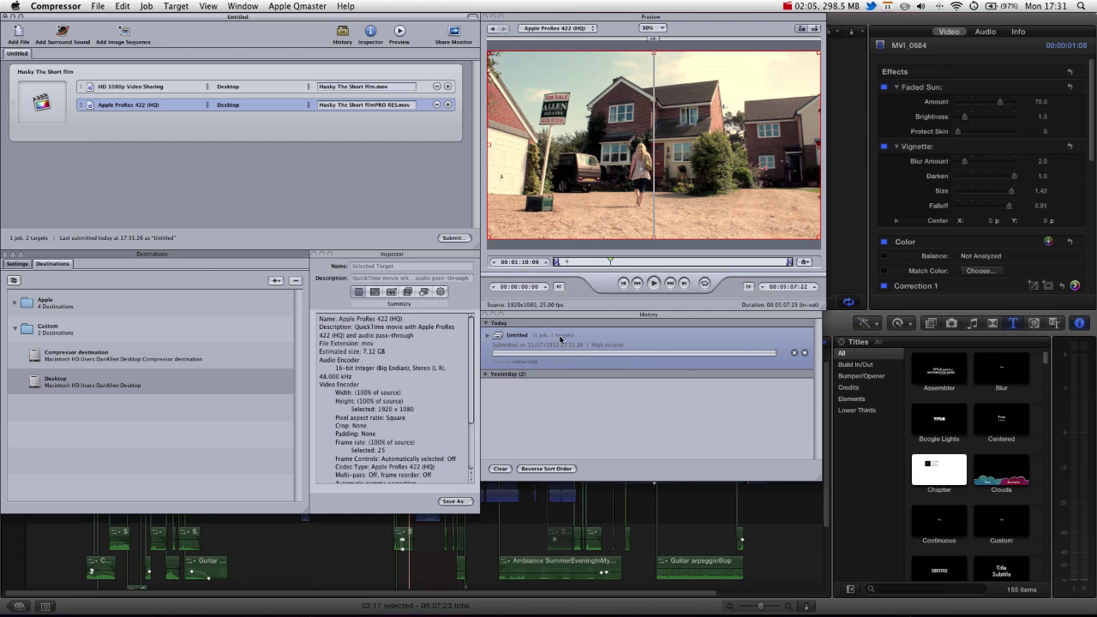
pyautogui.click(487, 335)
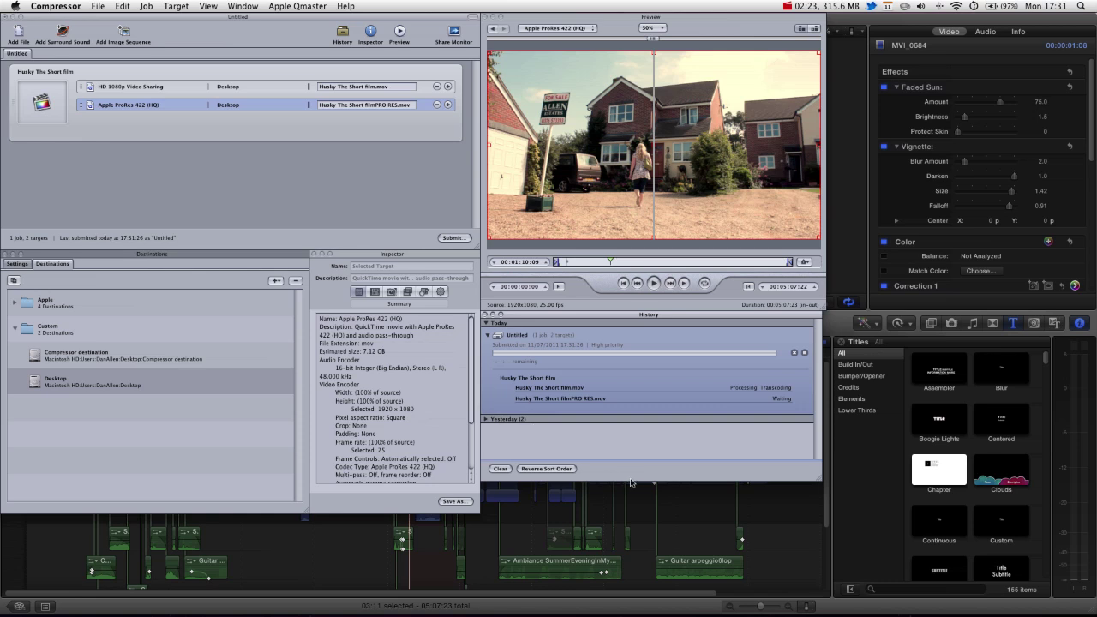
pyautogui.click(679, 509)
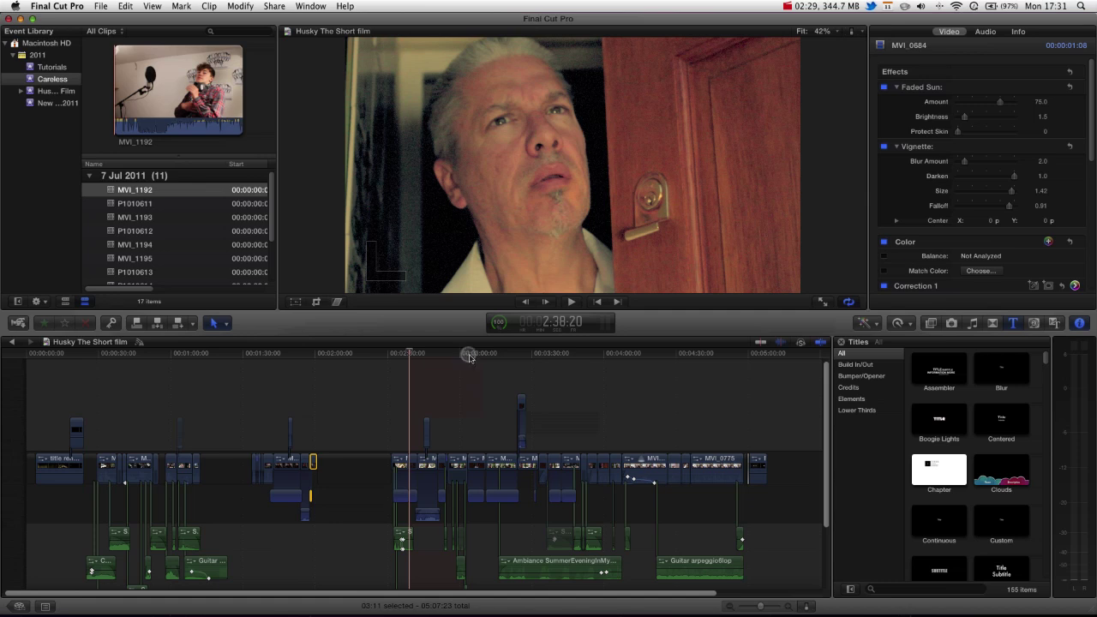
# - Move the playhead via 3:00 to the blonde woman's interview close-up at 3:27
pyautogui.click(469, 355)
pyautogui.click(526, 354)
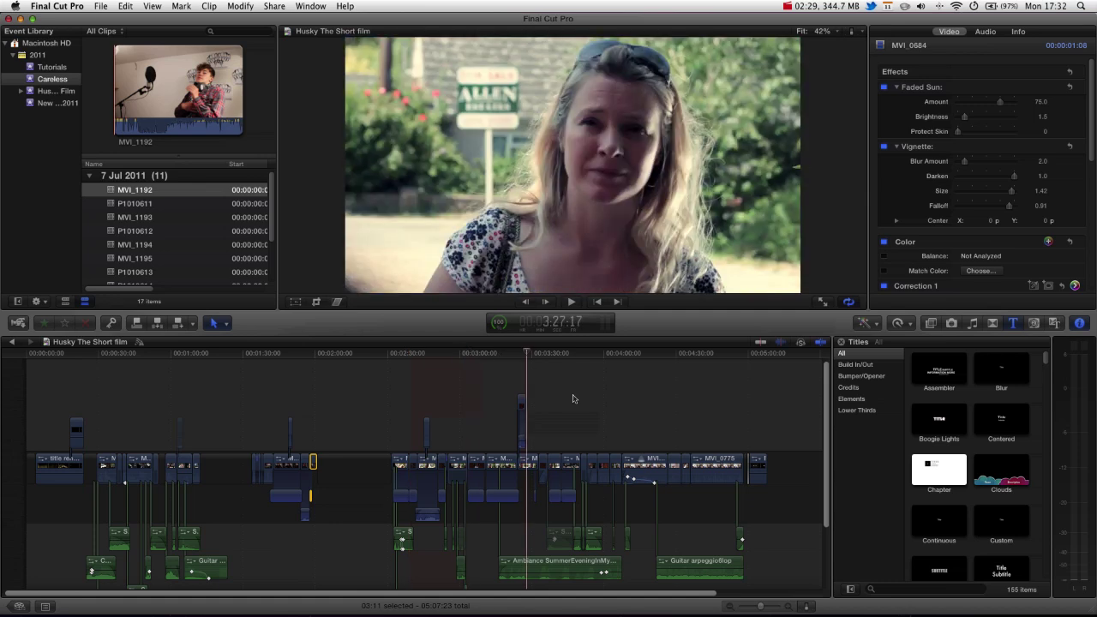